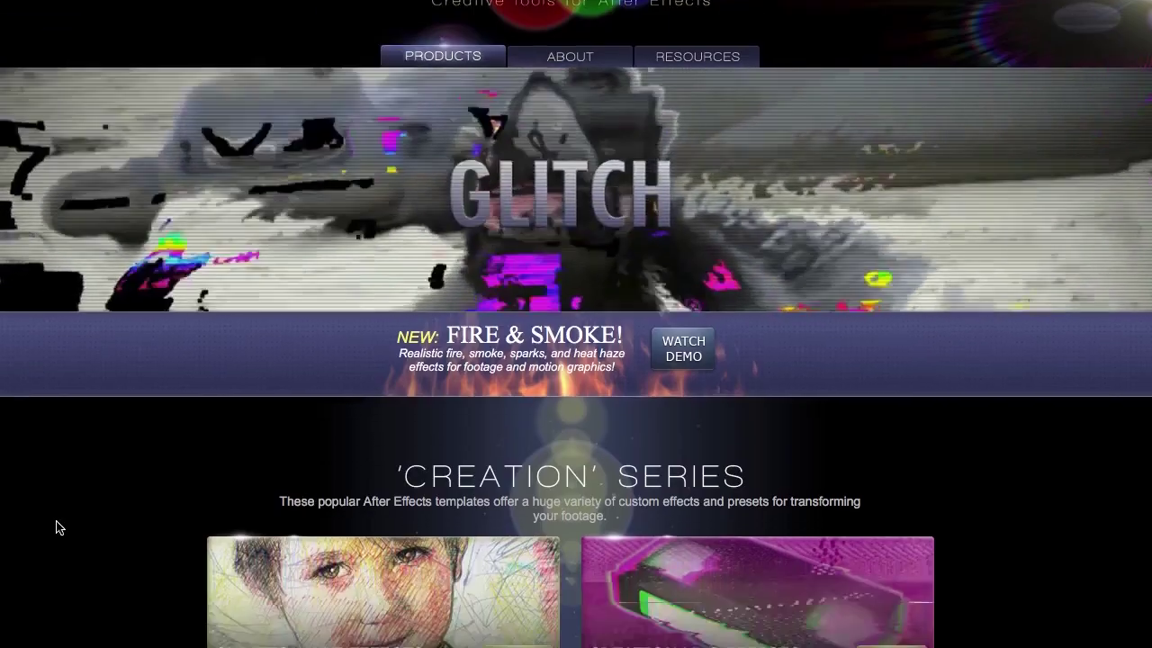
pyautogui.scroll(-1, 413, 378)
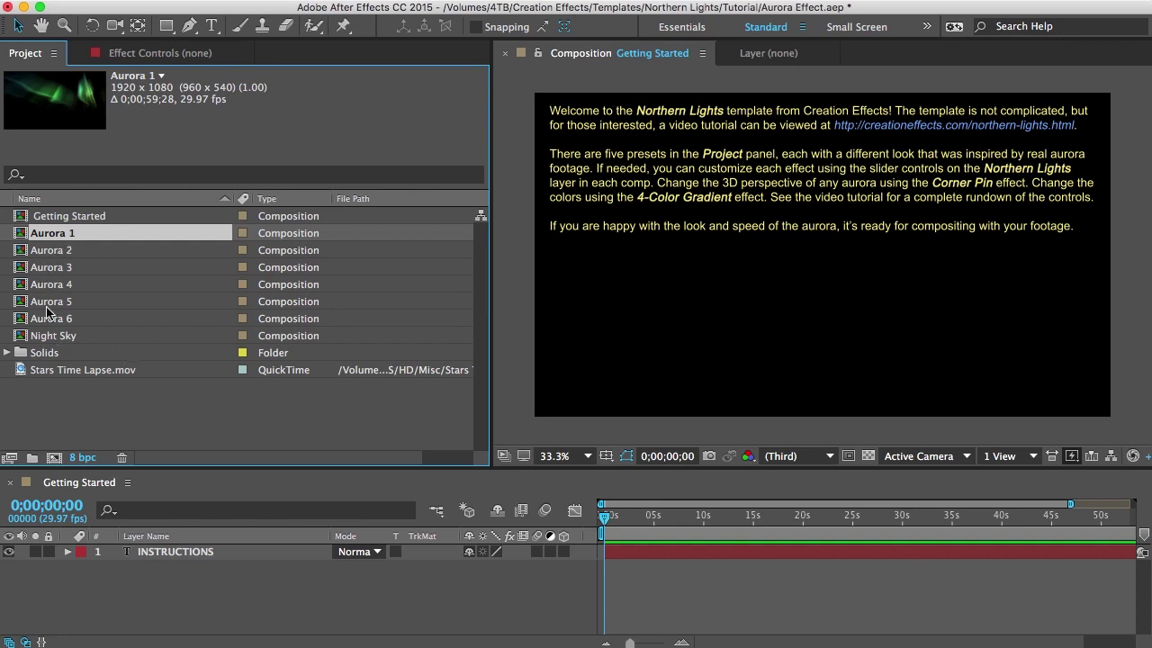
# Open the Aurora 1 composition and toggle the Secondary Light Rays layer off and on to compare.
pyautogui.doubleClick(51, 234)
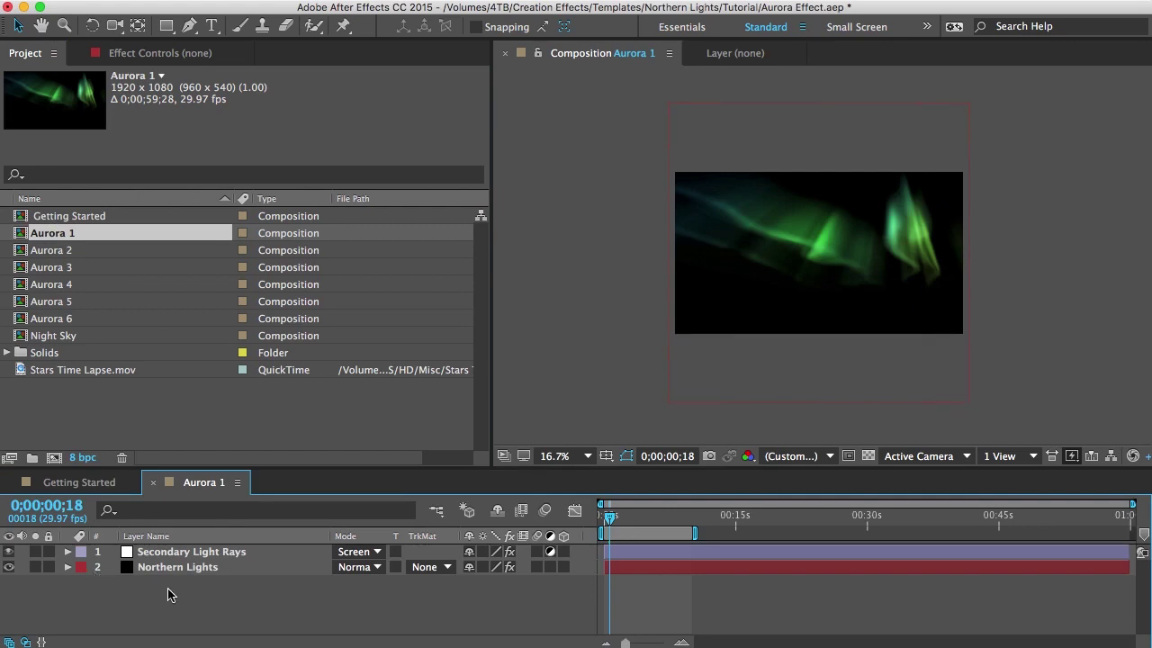
pyautogui.click(148, 553)
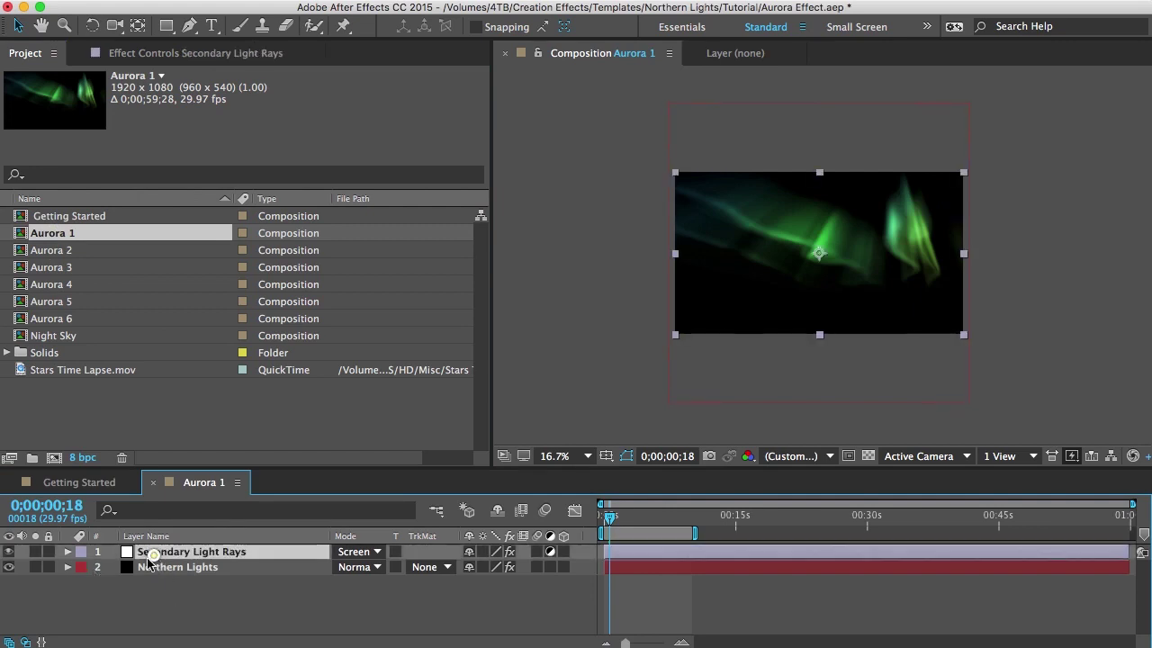
pyautogui.click(9, 552)
pyautogui.click(9, 552)
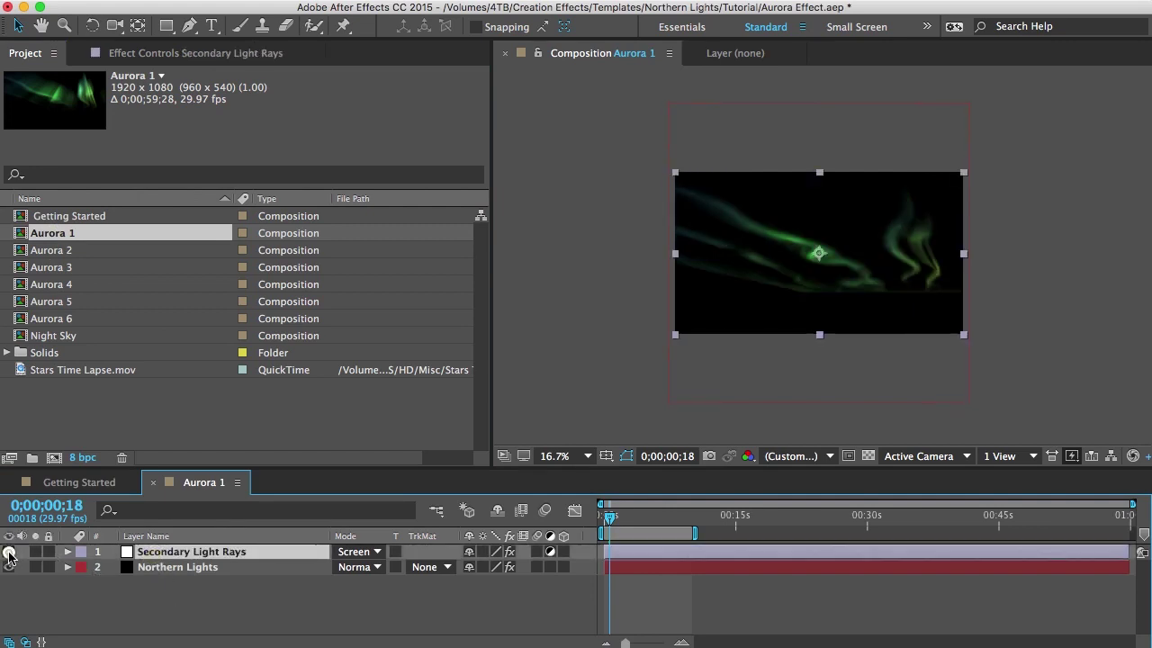
# Set the preview zoom to 33.3% and show the Northern Lights layer's effect controls.
pyautogui.click(553, 456)
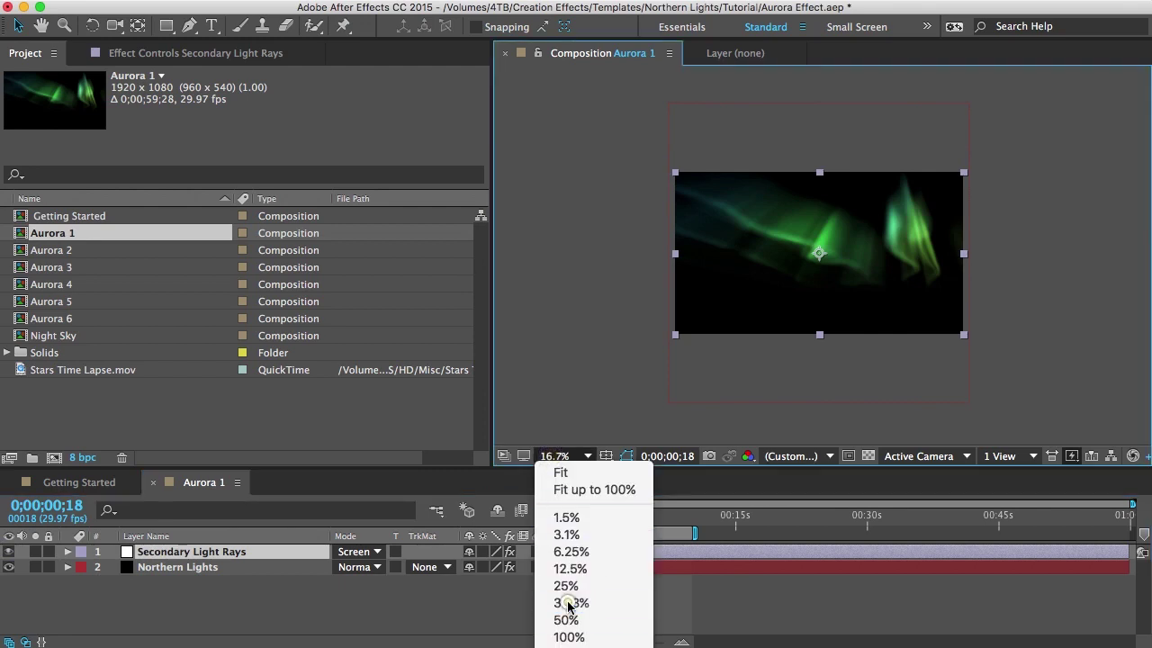
pyautogui.click(570, 603)
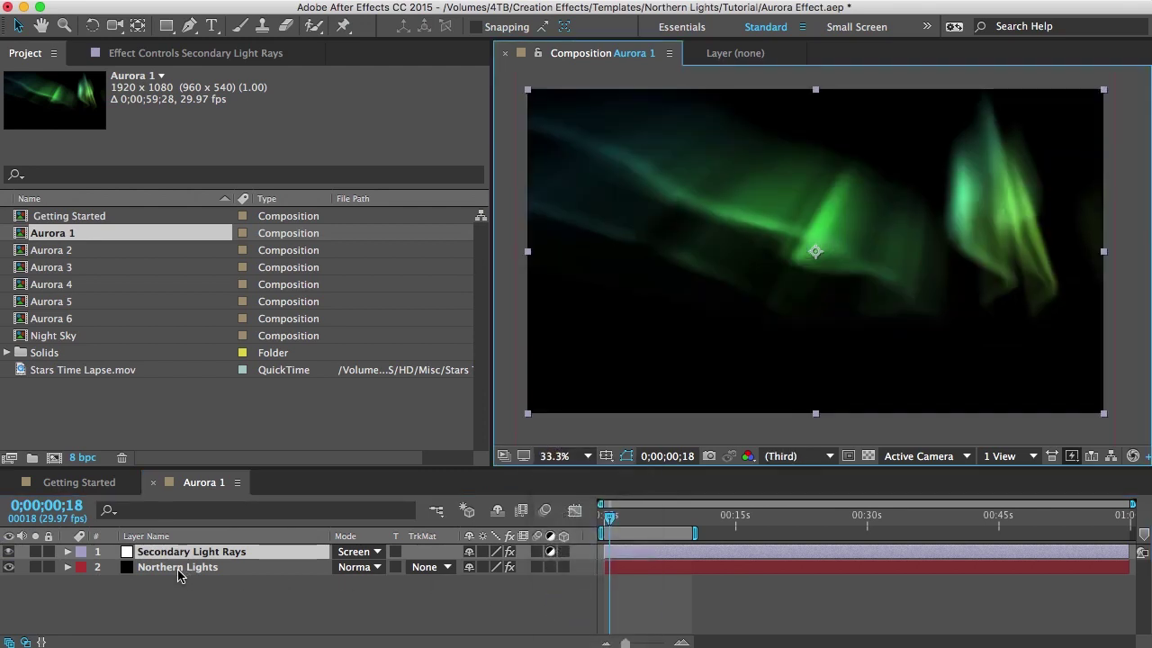
pyautogui.click(178, 568)
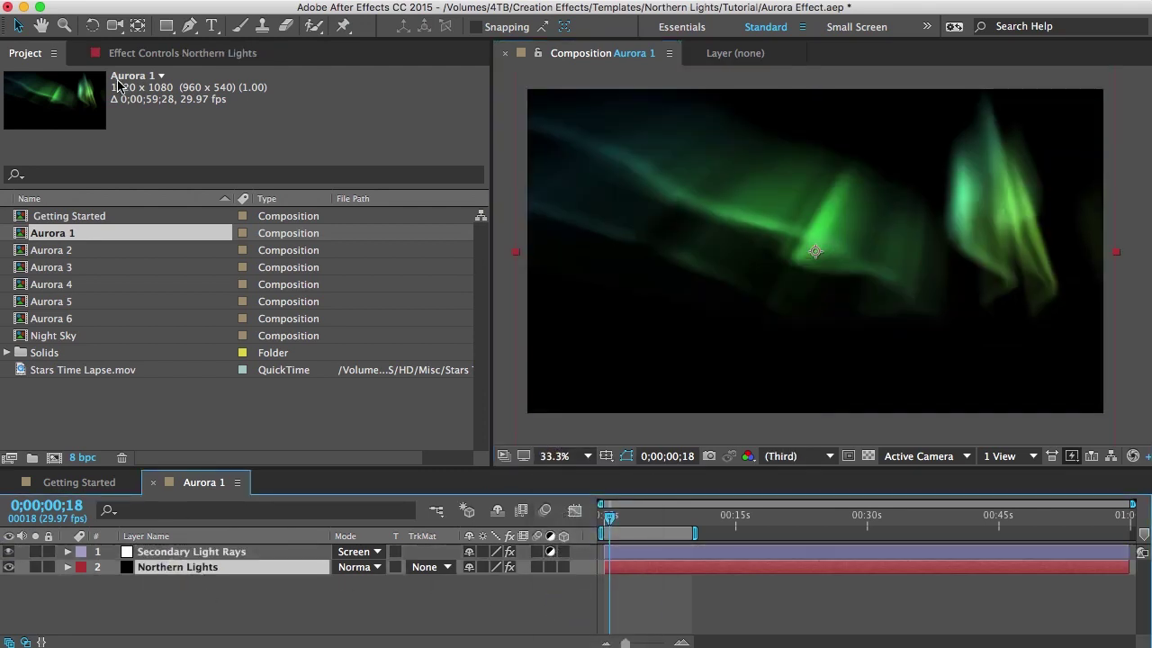
pyautogui.click(155, 55)
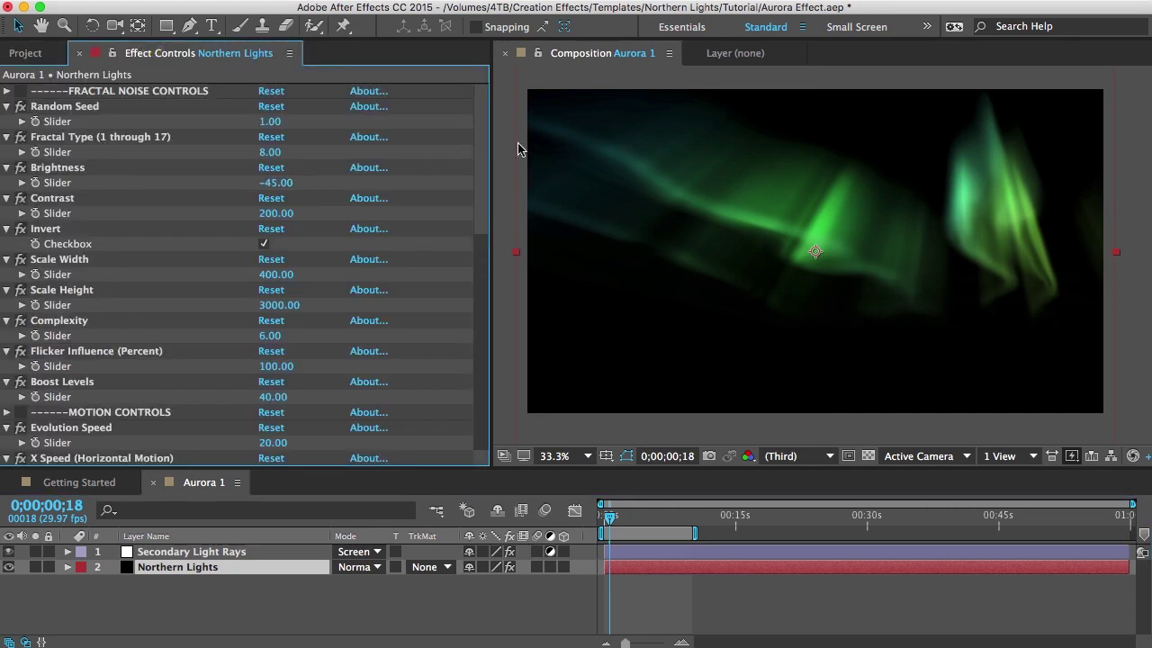
pyautogui.moveTo(484, 115)
pyautogui.mouseDown()
pyautogui.moveTo(496, 354)
pyautogui.moveTo(474, 160)
pyautogui.moveTo(482, 115)
pyautogui.mouseUp()
pyautogui.click(52, 108)
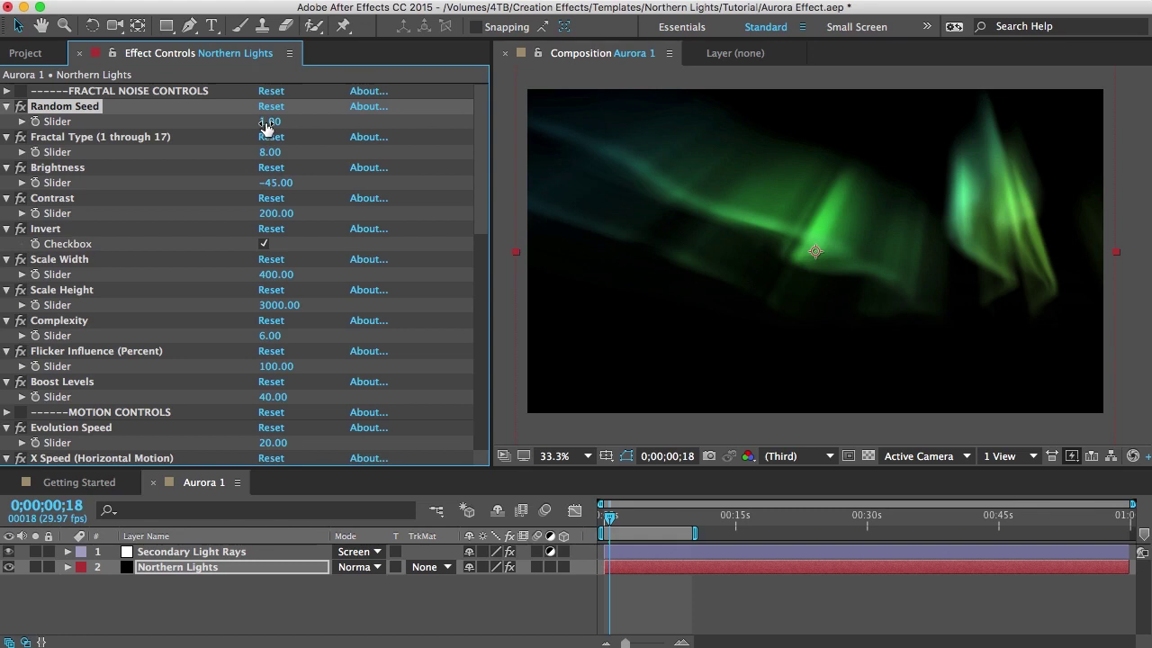
pyautogui.moveTo(266, 126); pyautogui.dragTo(279, 123)
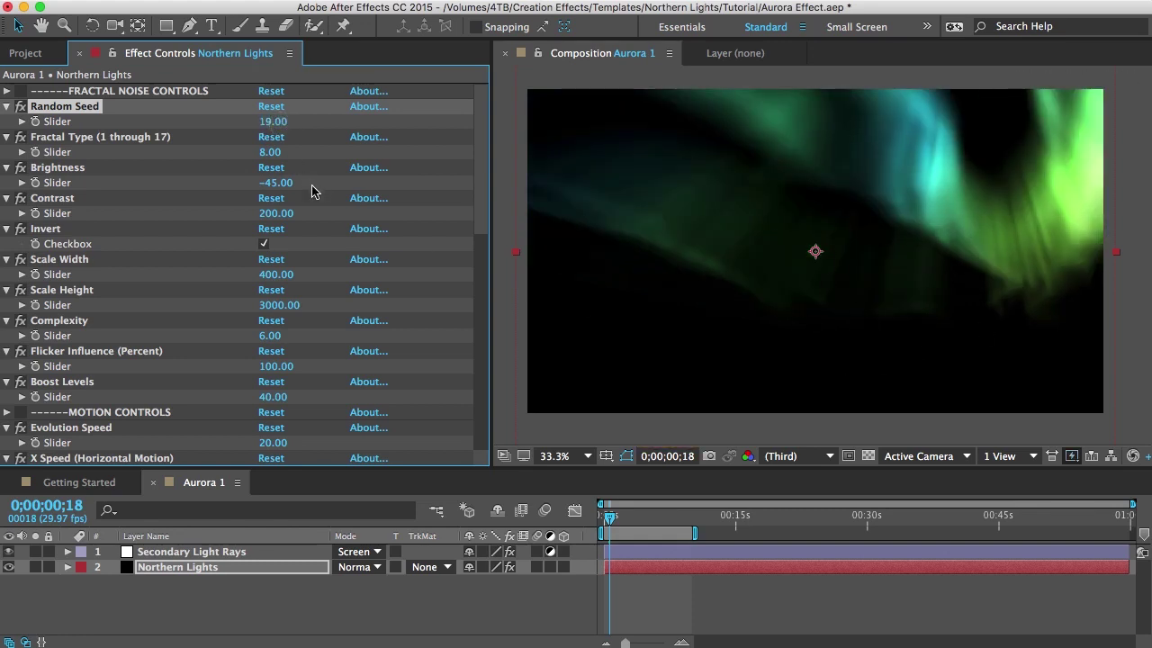
pyautogui.press('super+z')
pyautogui.click(45, 137)
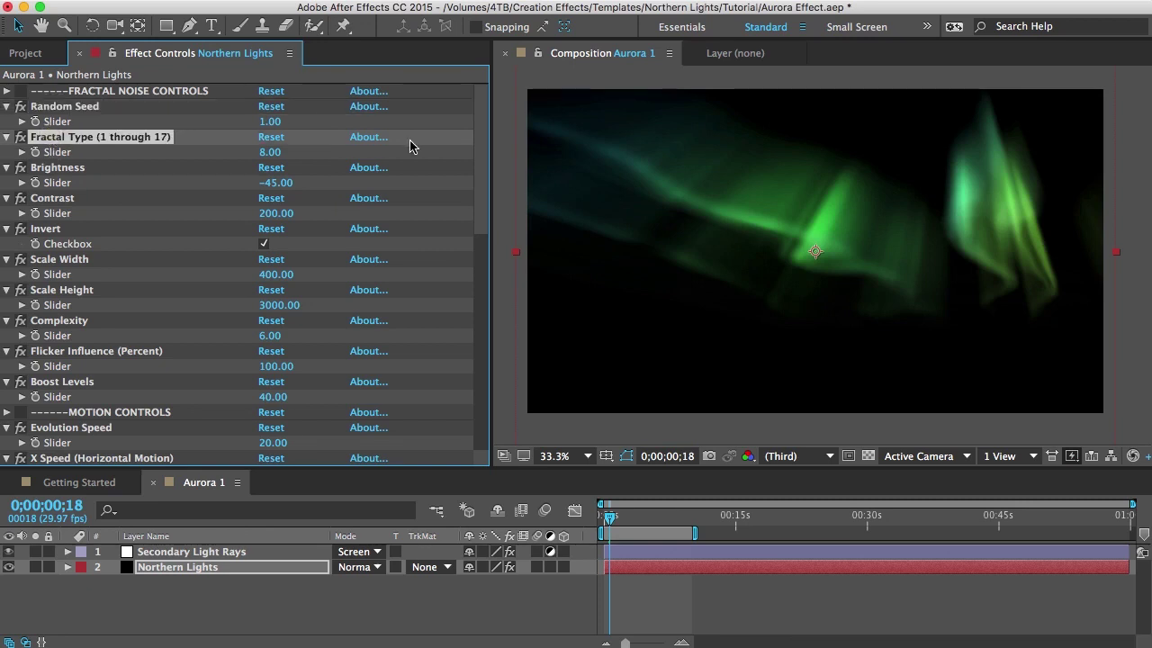
# Disable the effects from Fractal Noise 2 to Matte Choker and hide the Secondary Light Rays layer.
pyautogui.moveTo(484, 124); pyautogui.dragTo(496, 354)
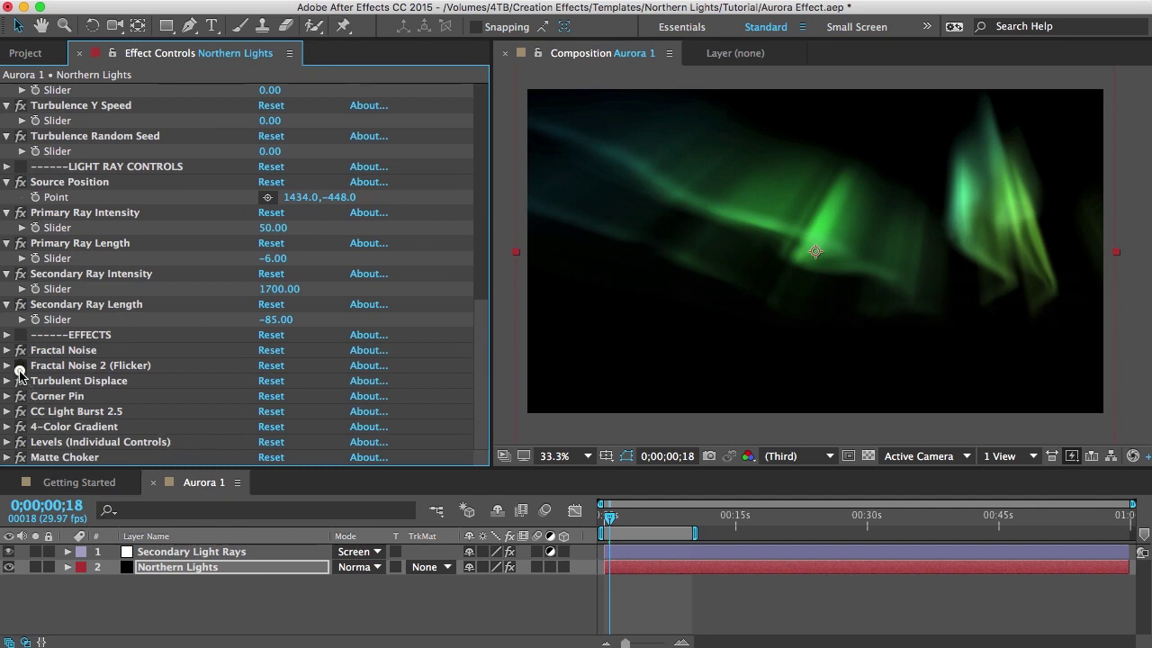
pyautogui.moveTo(20, 366); pyautogui.dragTo(20, 457)
pyautogui.click(51, 349)
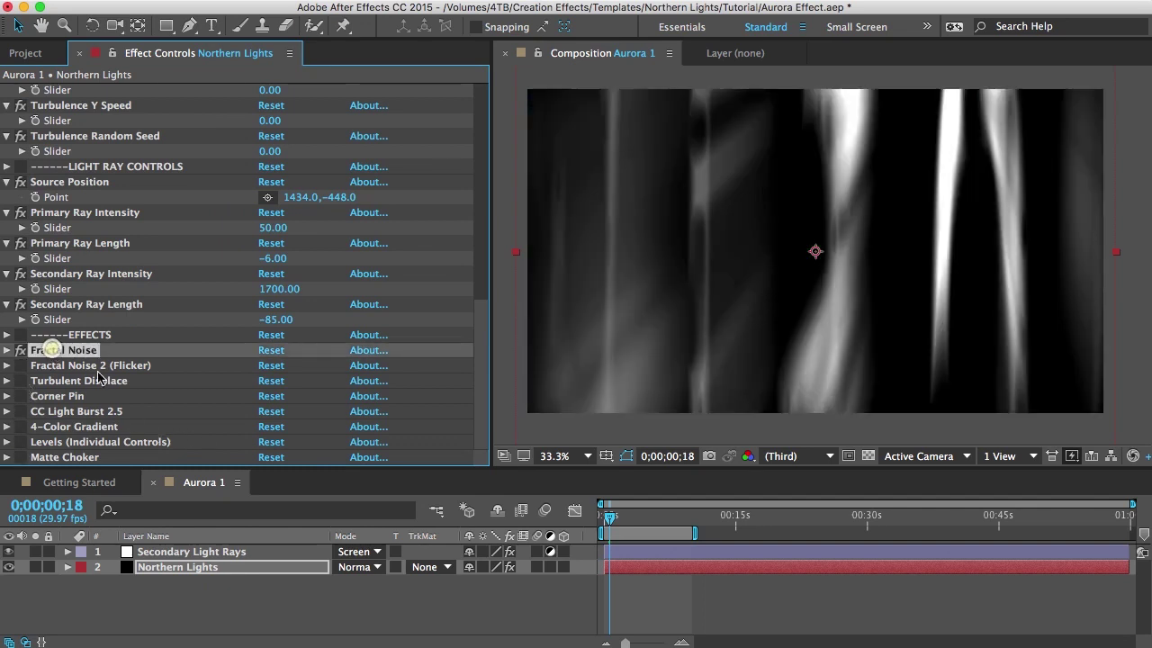
pyautogui.click(8, 551)
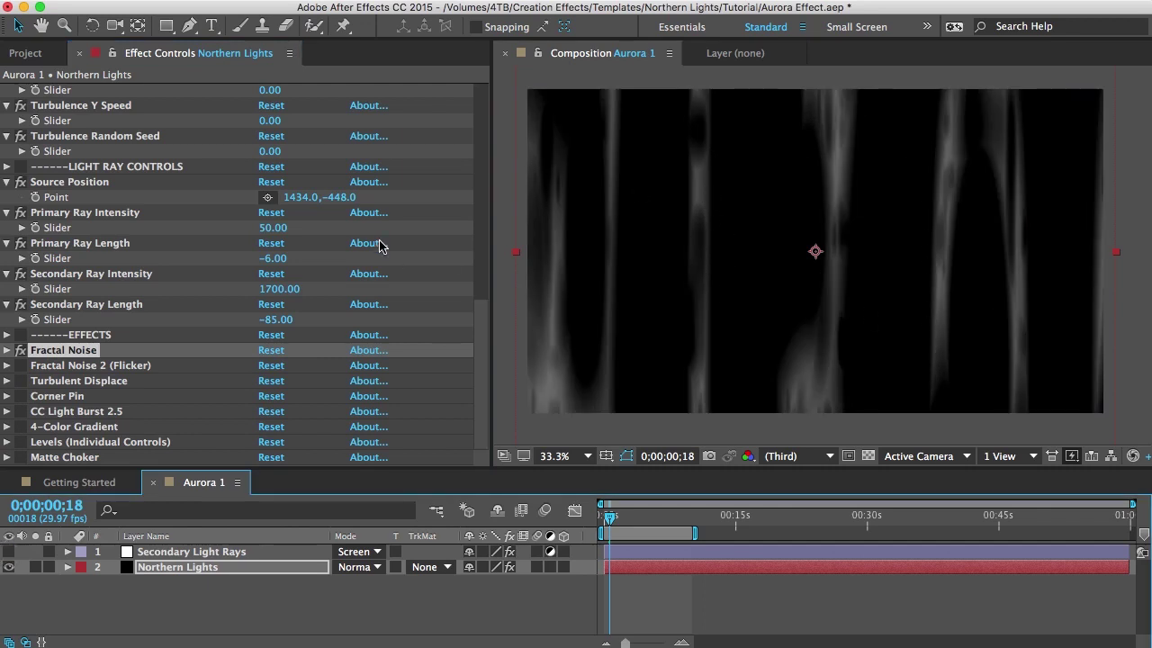
# Try Fractal Type 11 on Fractal Noise, then undo it back to 8.
pyautogui.scroll(10, 371, 243)
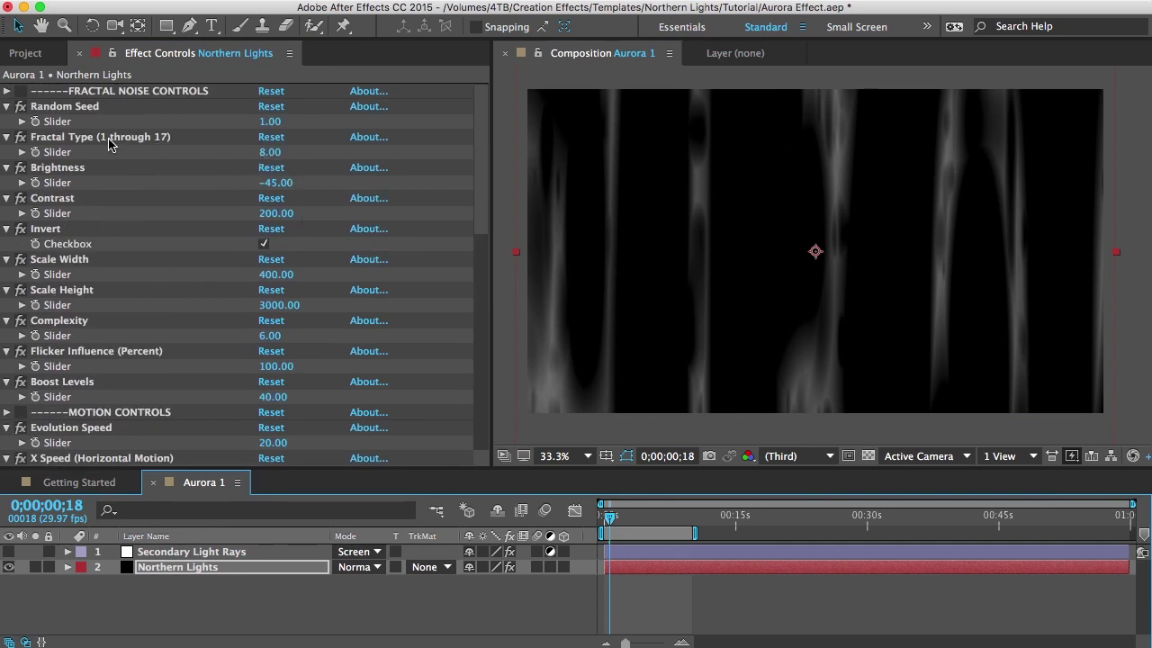
pyautogui.click(270, 152)
pyautogui.write('1')
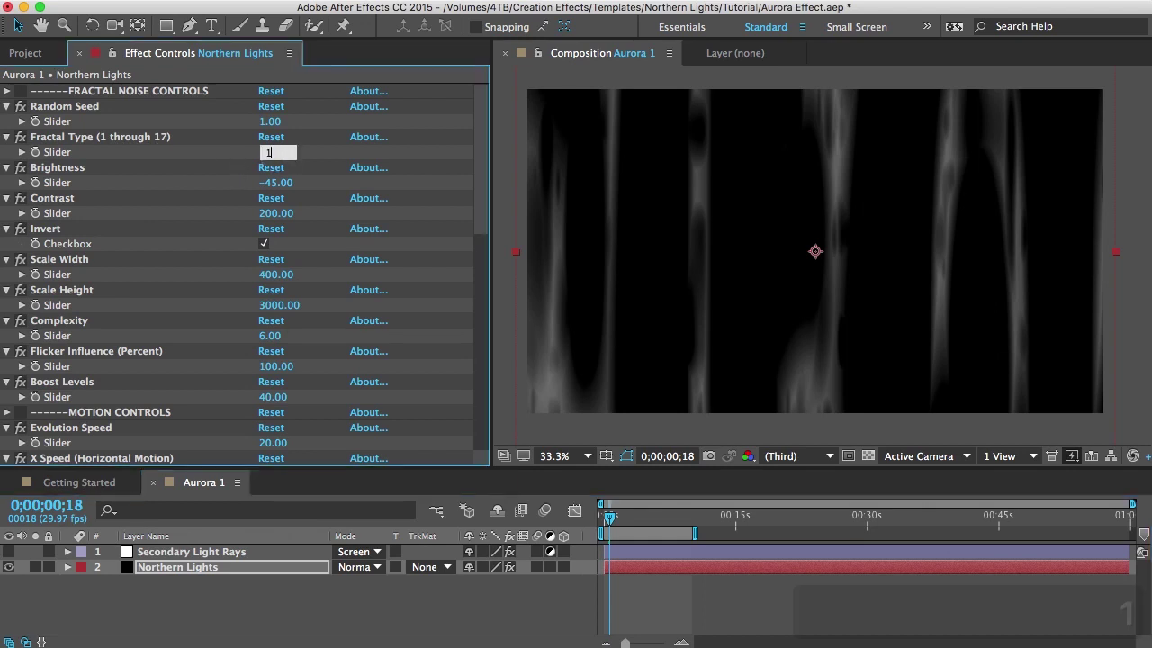
pyautogui.write('1')
pyautogui.press('Return')
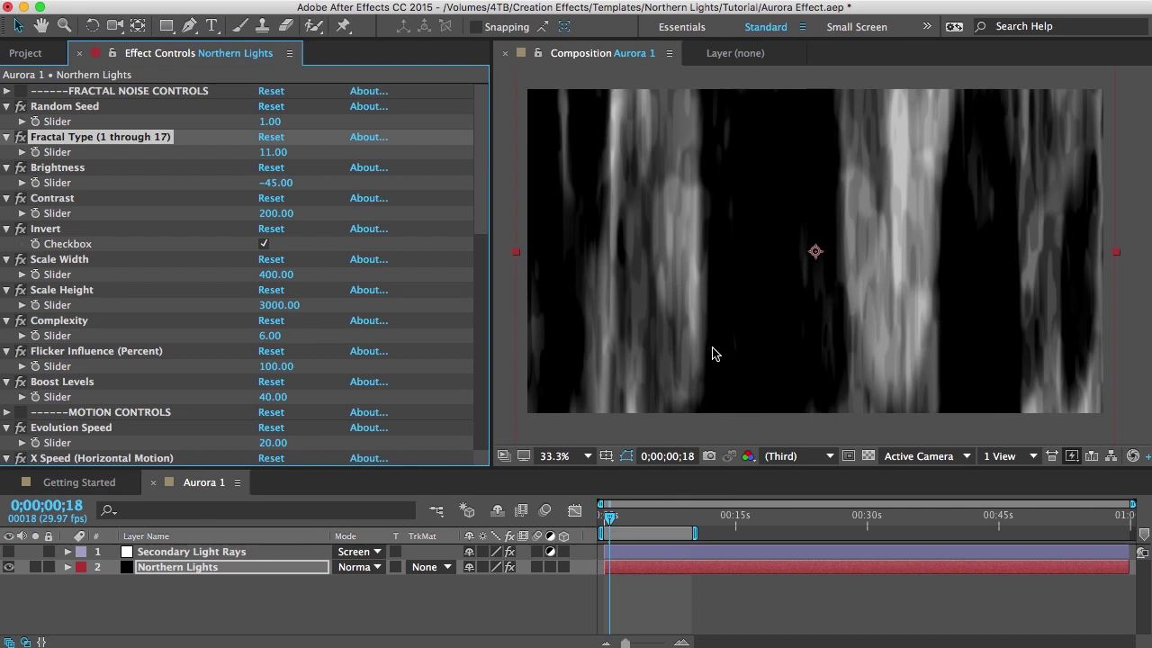
pyautogui.press('super+z')
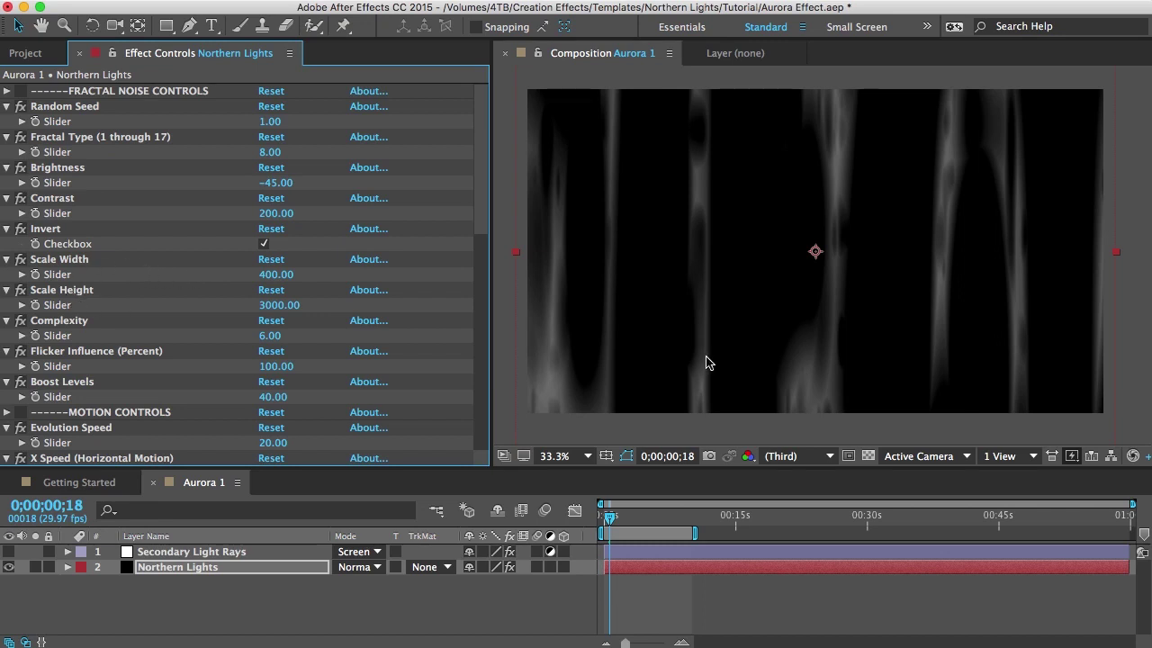
pyautogui.scroll(-8, 104, 374)
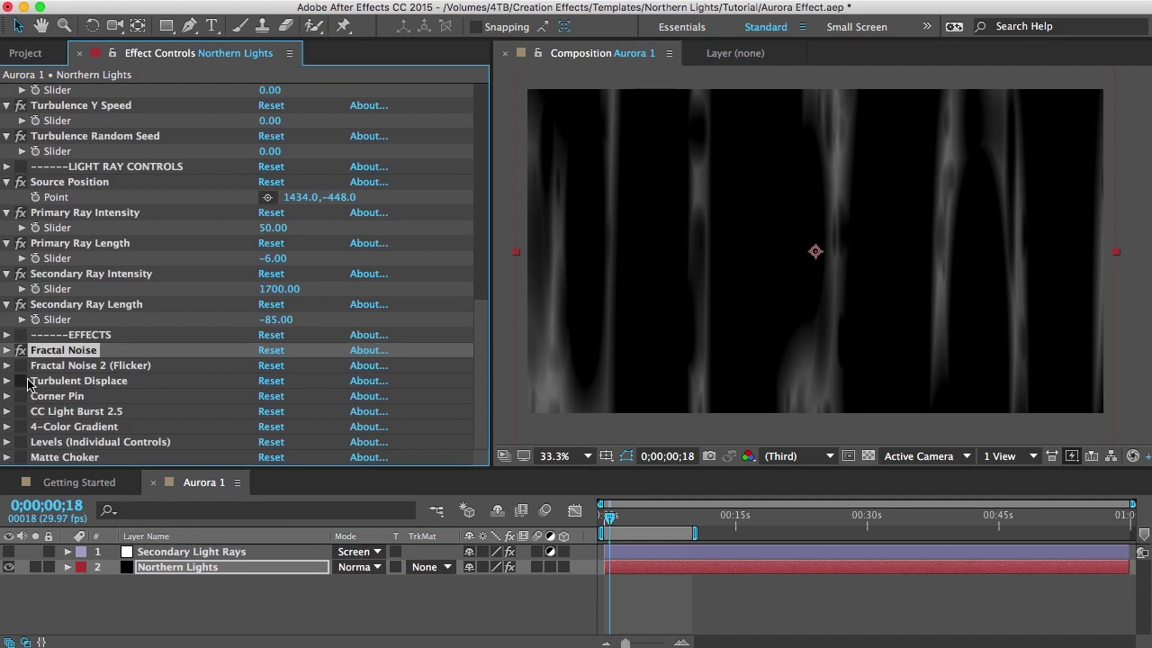
pyautogui.click(26, 457)
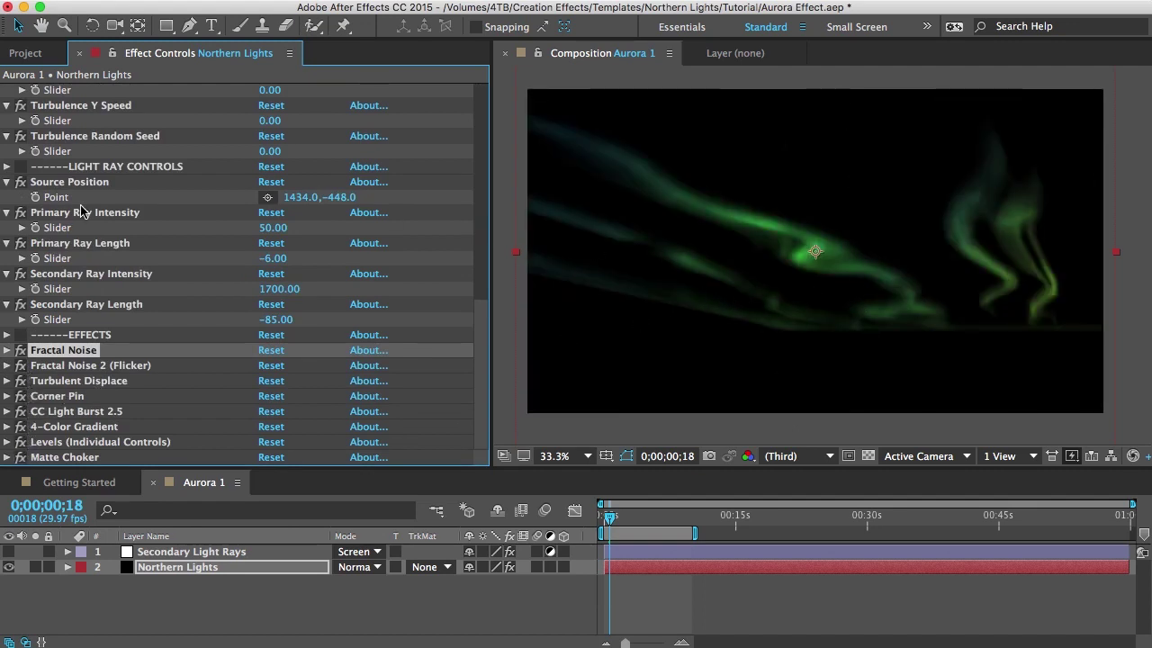
pyautogui.scroll(10, 81, 211)
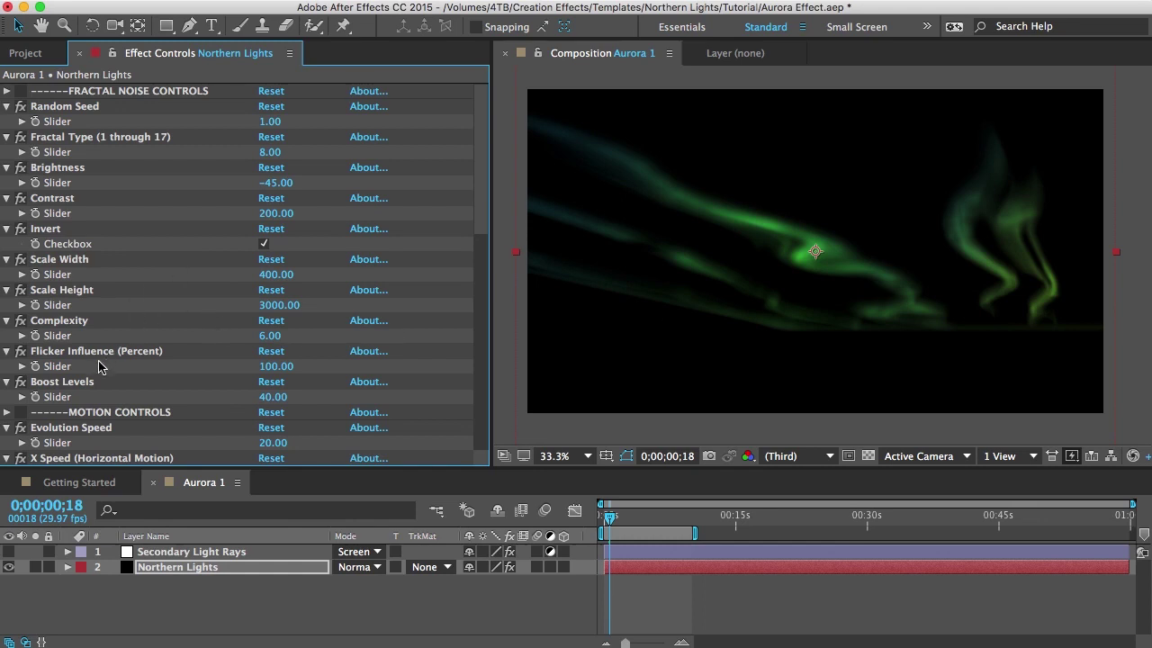
pyautogui.click(8, 551)
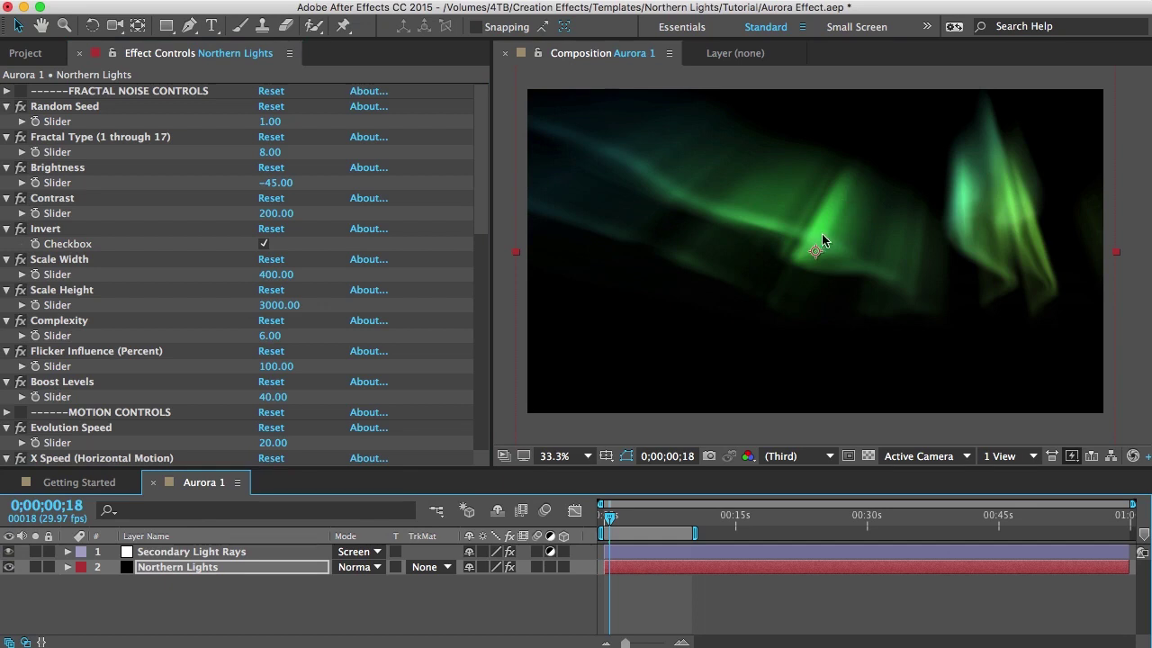
pyautogui.scroll(-5, 63, 324)
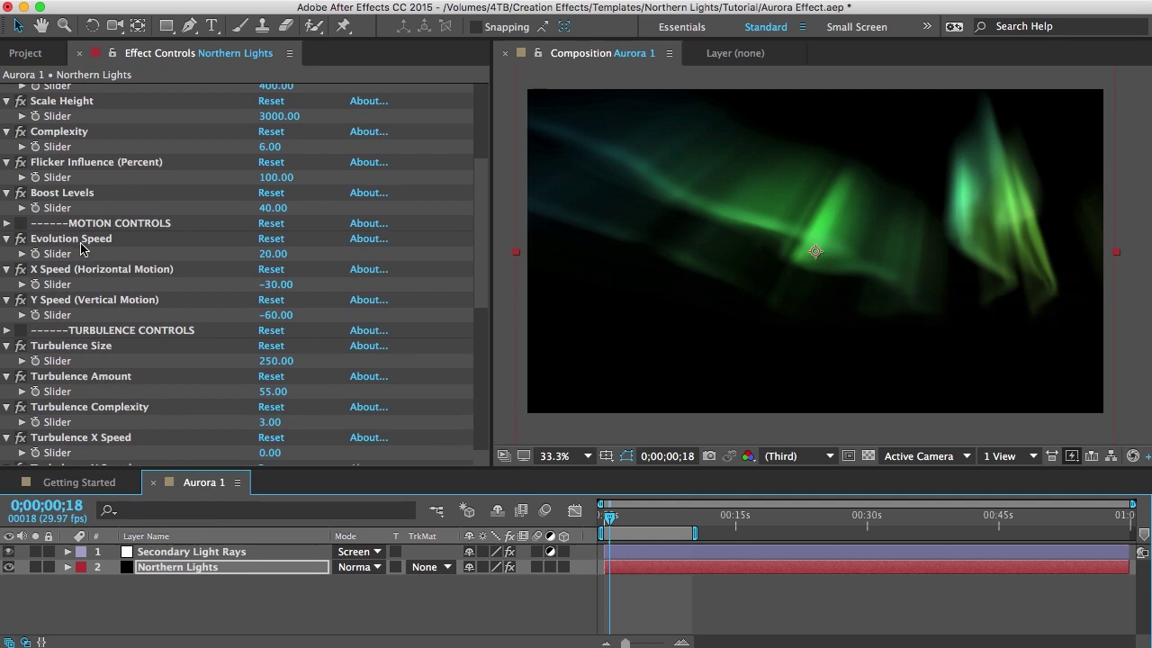
pyautogui.click(85, 223)
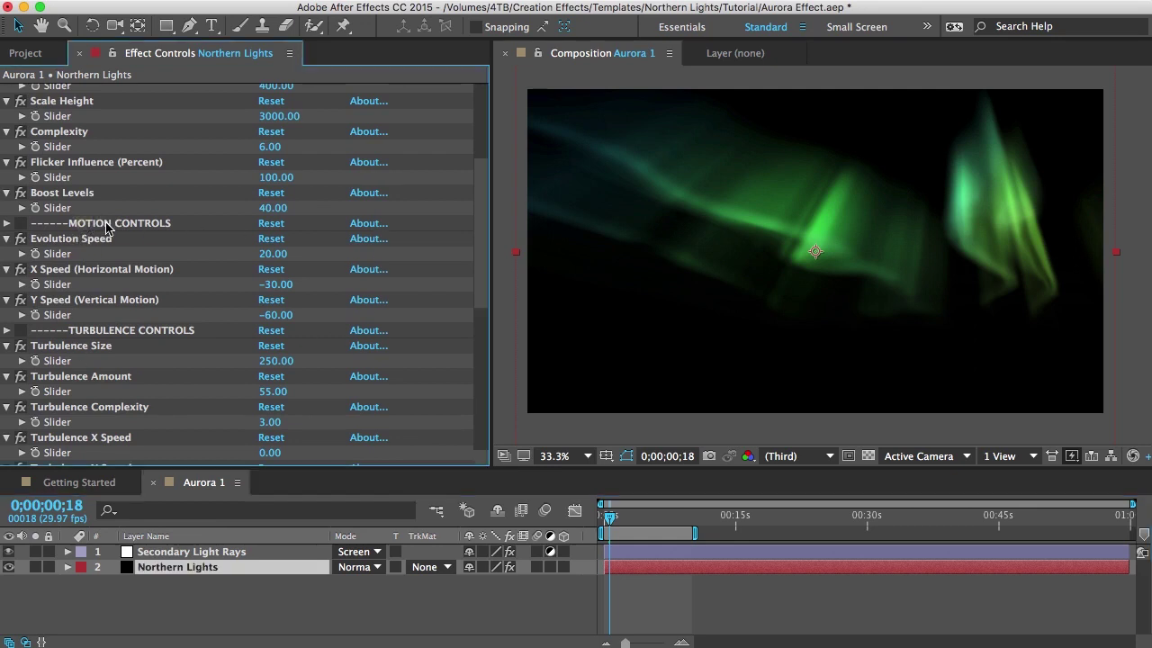
pyautogui.press('Return')
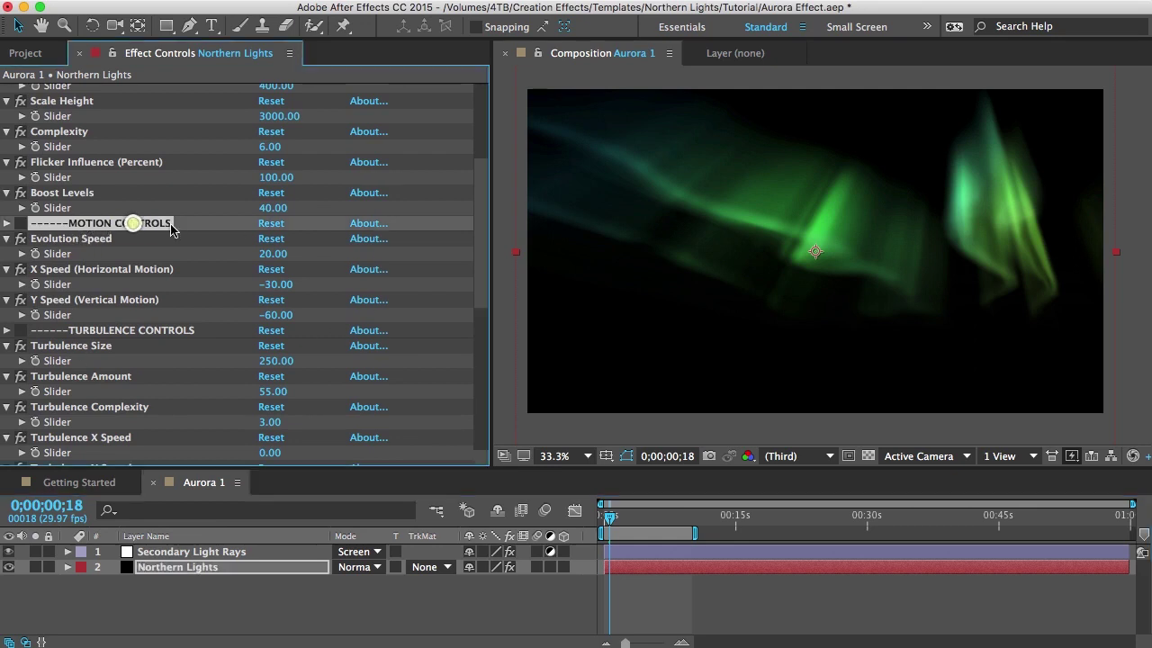
pyautogui.click(65, 241)
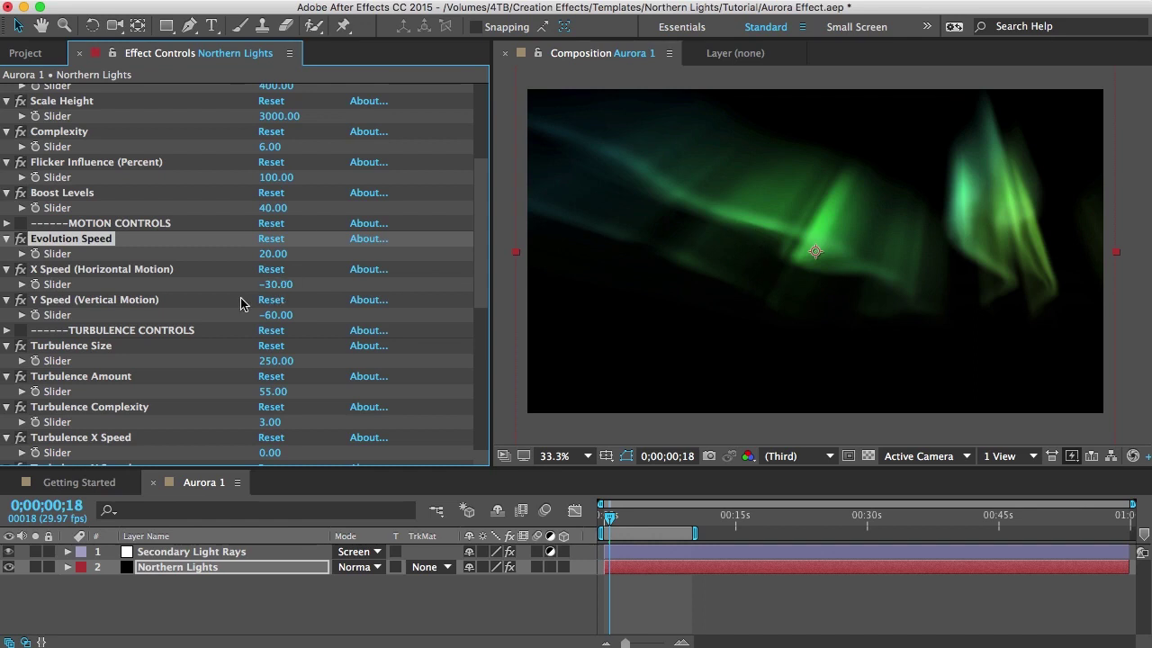
pyautogui.scroll(-8, 241, 304)
# Disable the effects from Fractal Noise 2 to Matte Choker, keeping Turbulent Displace on for wavy rays.
pyautogui.moveTo(20, 365); pyautogui.dragTo(25, 457)
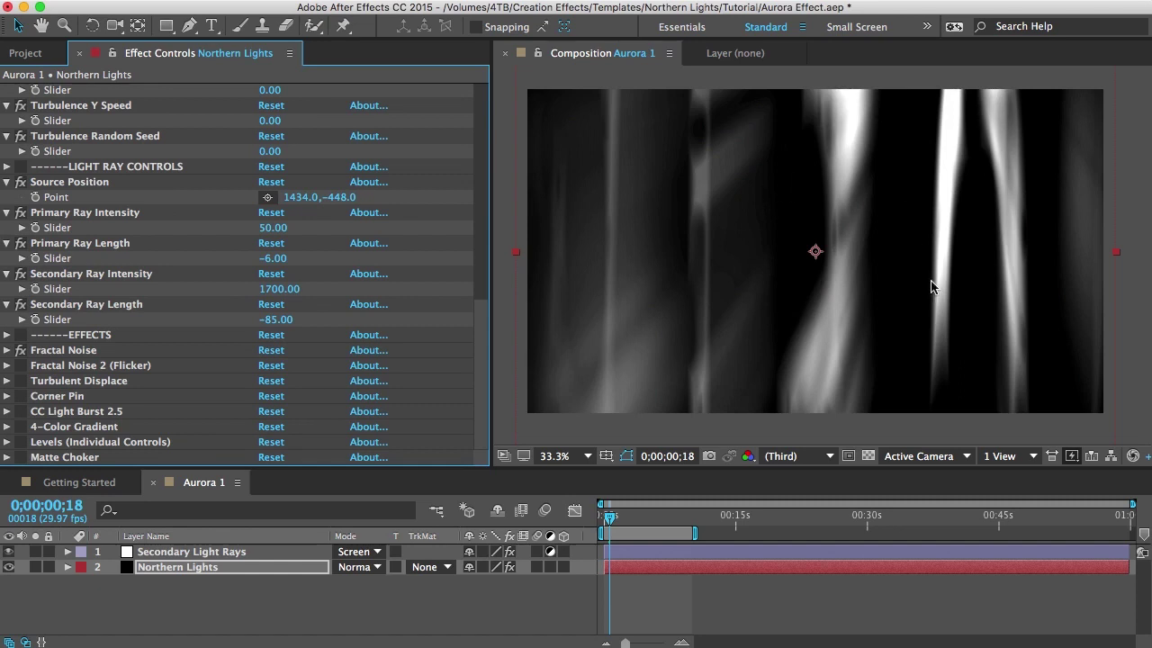
pyautogui.click(20, 382)
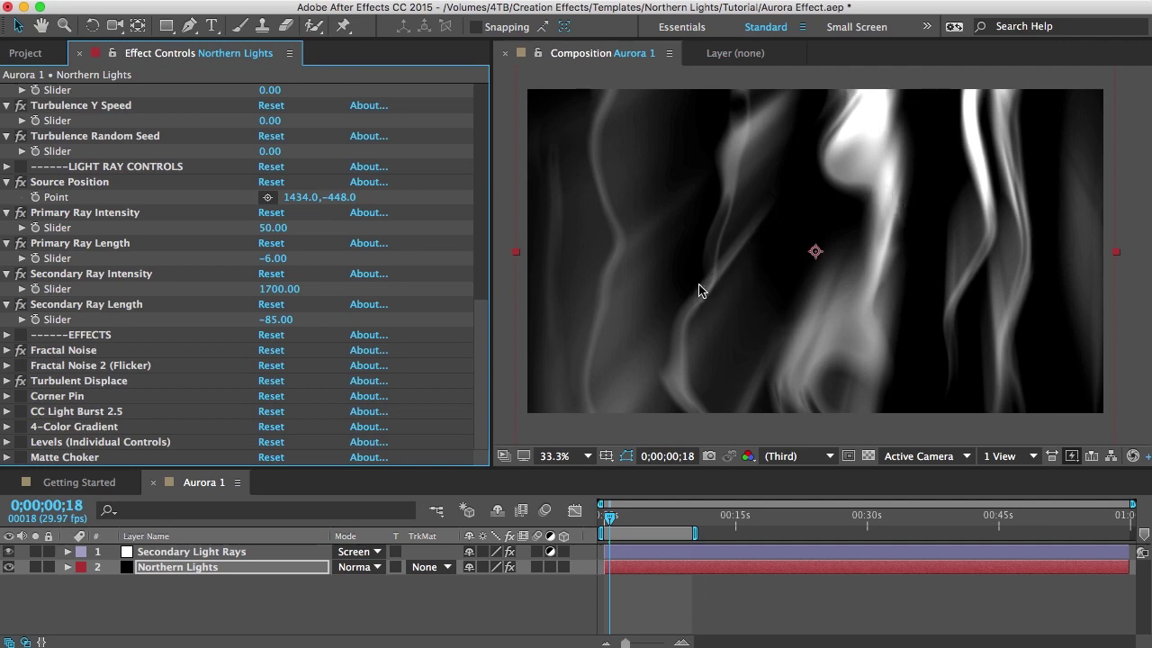
pyautogui.scroll(5, 172, 201)
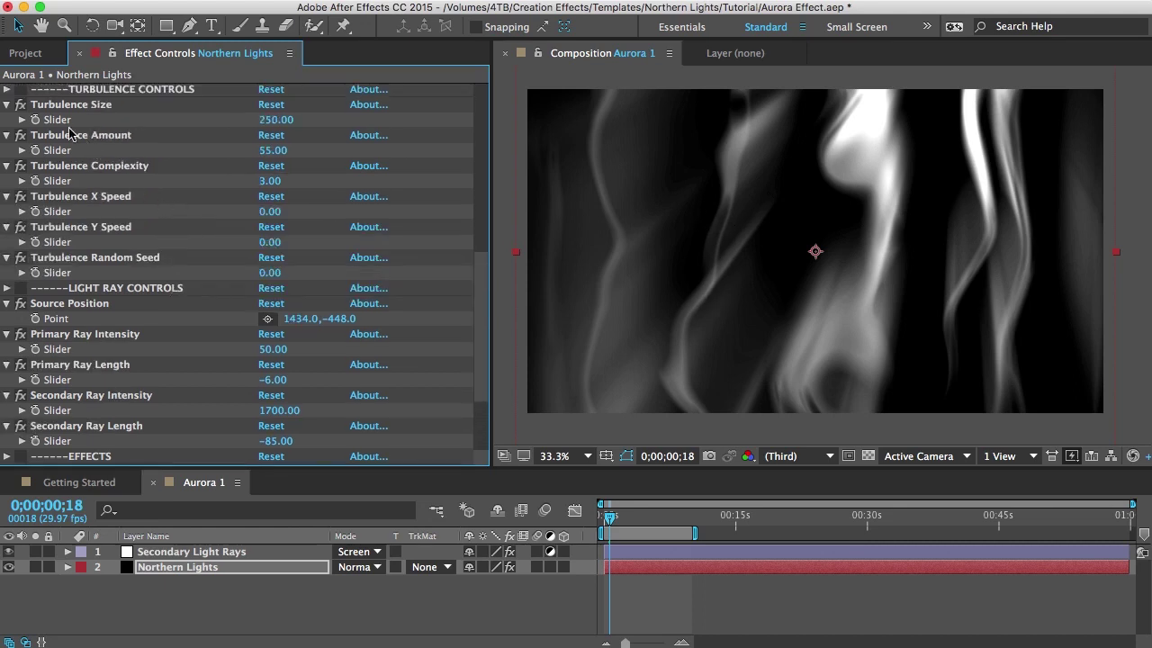
pyautogui.scroll(4, 91, 153)
# Review the speed controls, scrub Turbulence Y Speed, then undo it back to 0.00.
pyautogui.click(64, 137)
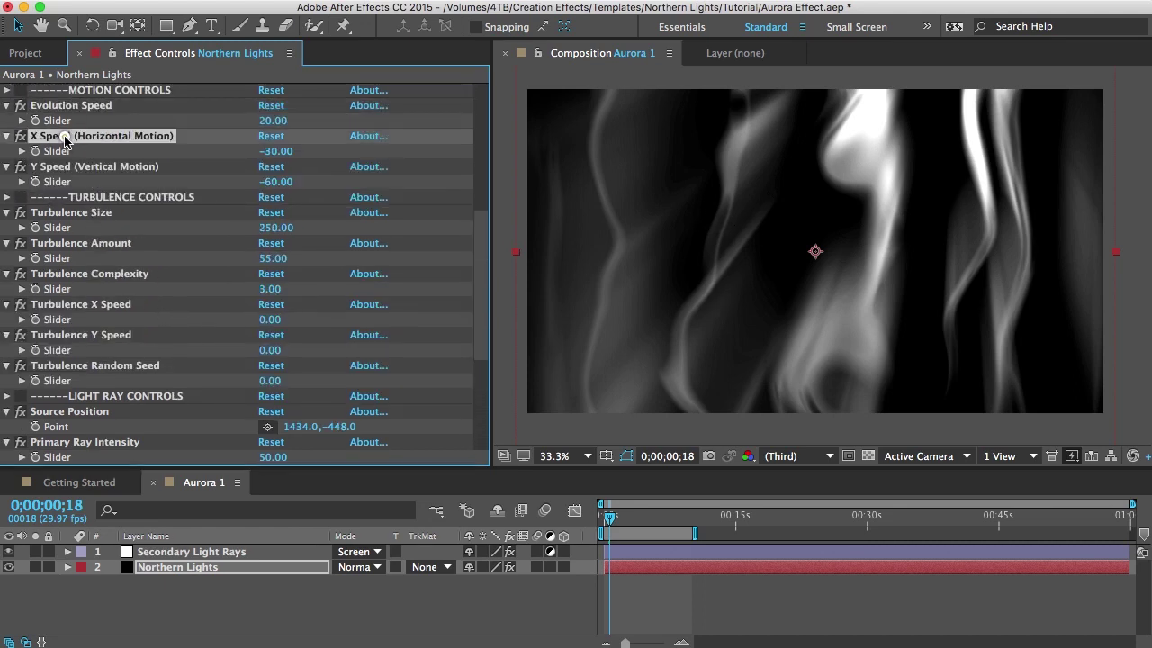
pyautogui.click(68, 169)
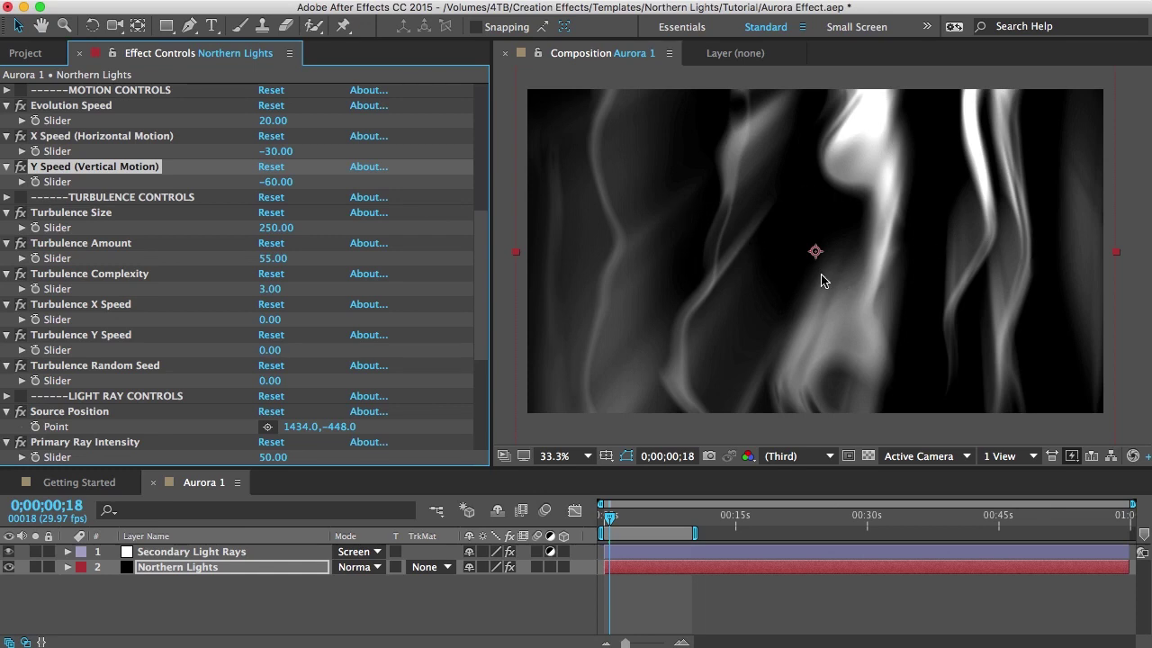
pyautogui.click(107, 197)
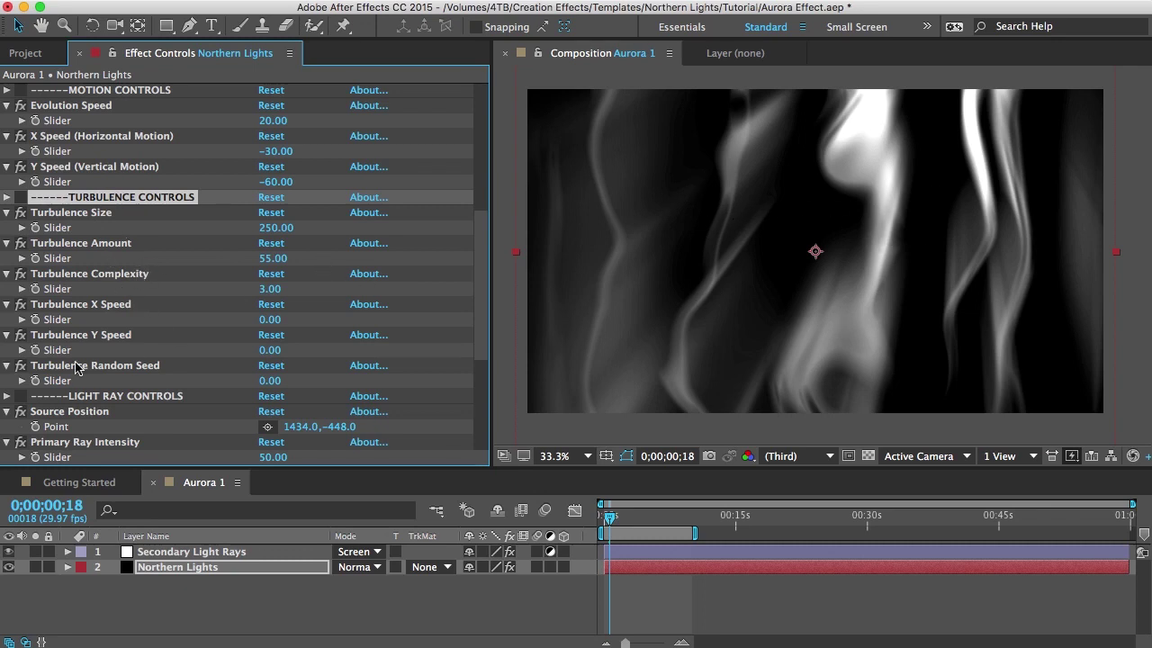
pyautogui.click(67, 308)
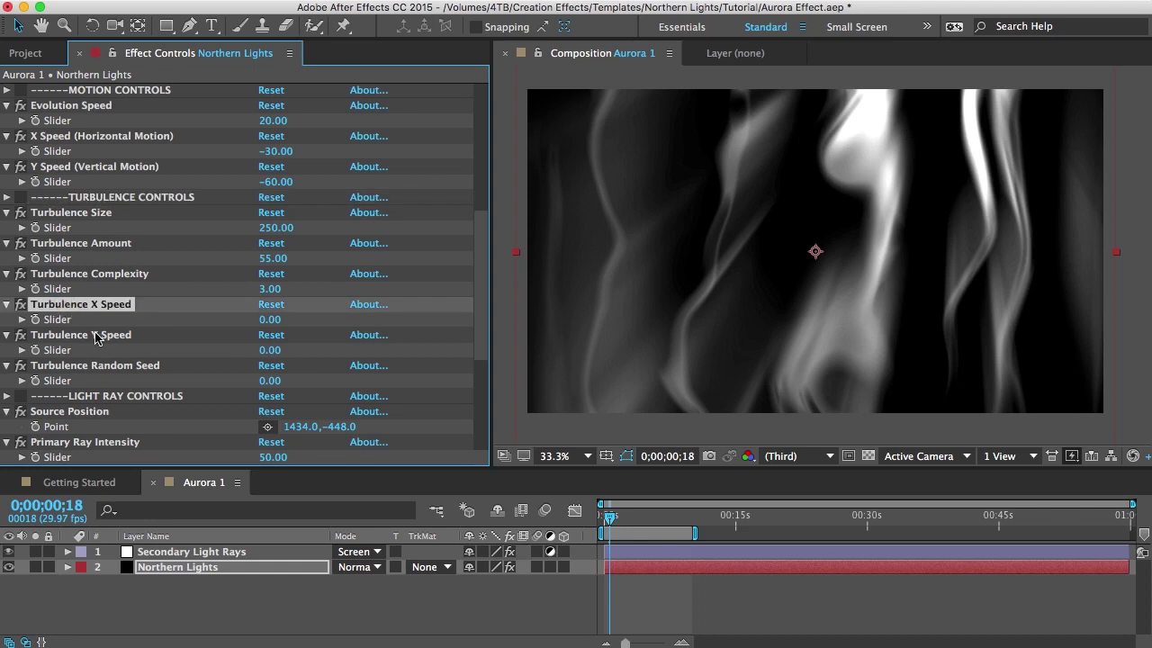
pyautogui.click(94, 334)
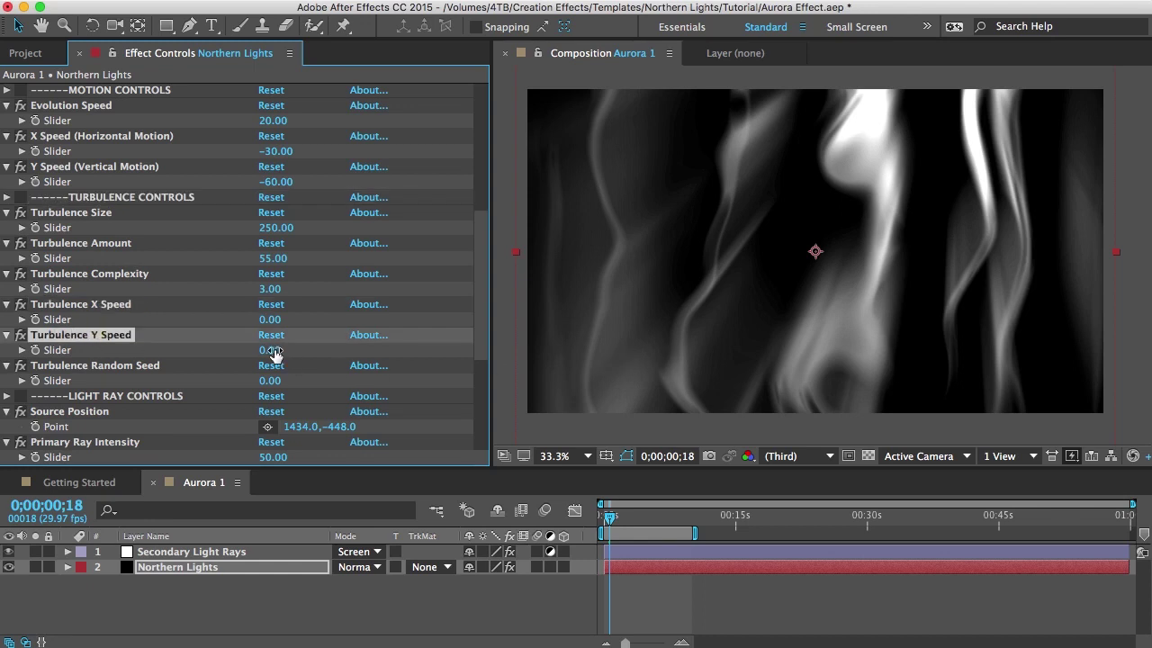
pyautogui.moveTo(272, 350); pyautogui.dragTo(1007, 349)
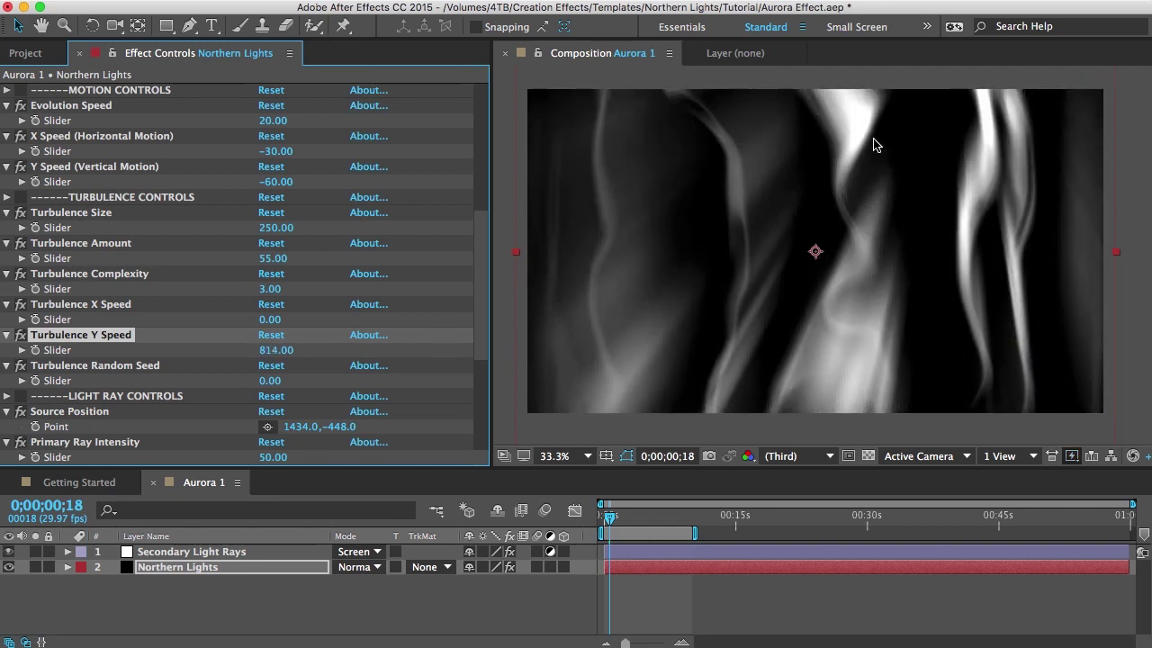
pyautogui.press('super+z')
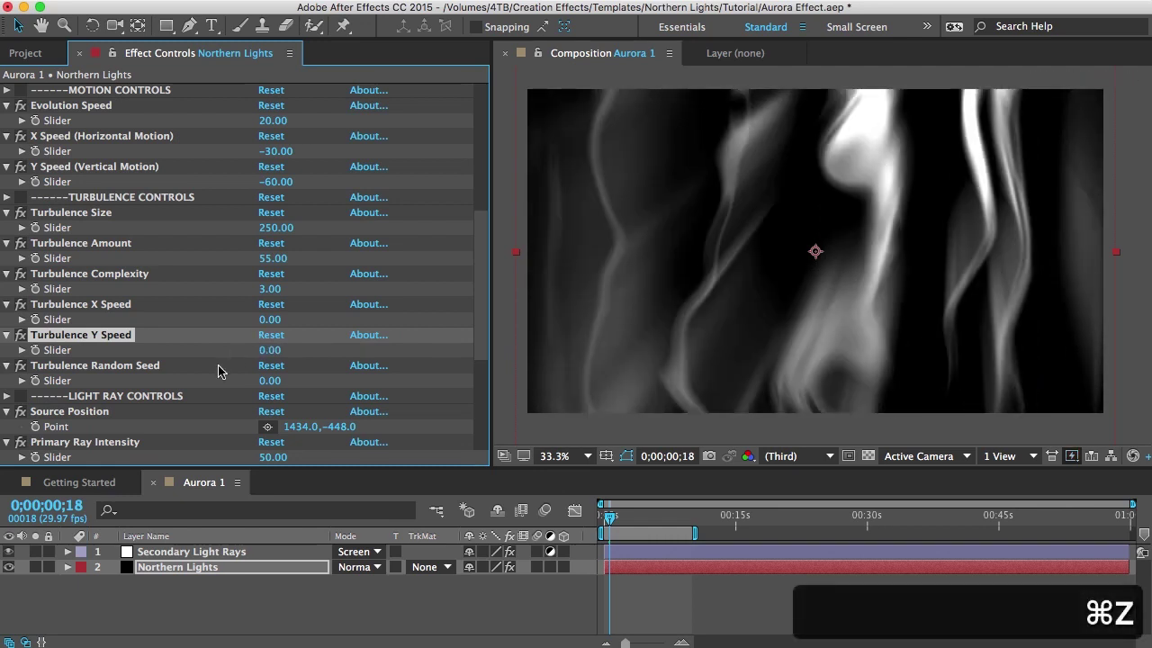
# Select Source Position under Light Ray Controls and toggle the Secondary Light Rays layer off and on.
pyautogui.scroll(-5, 200, 359)
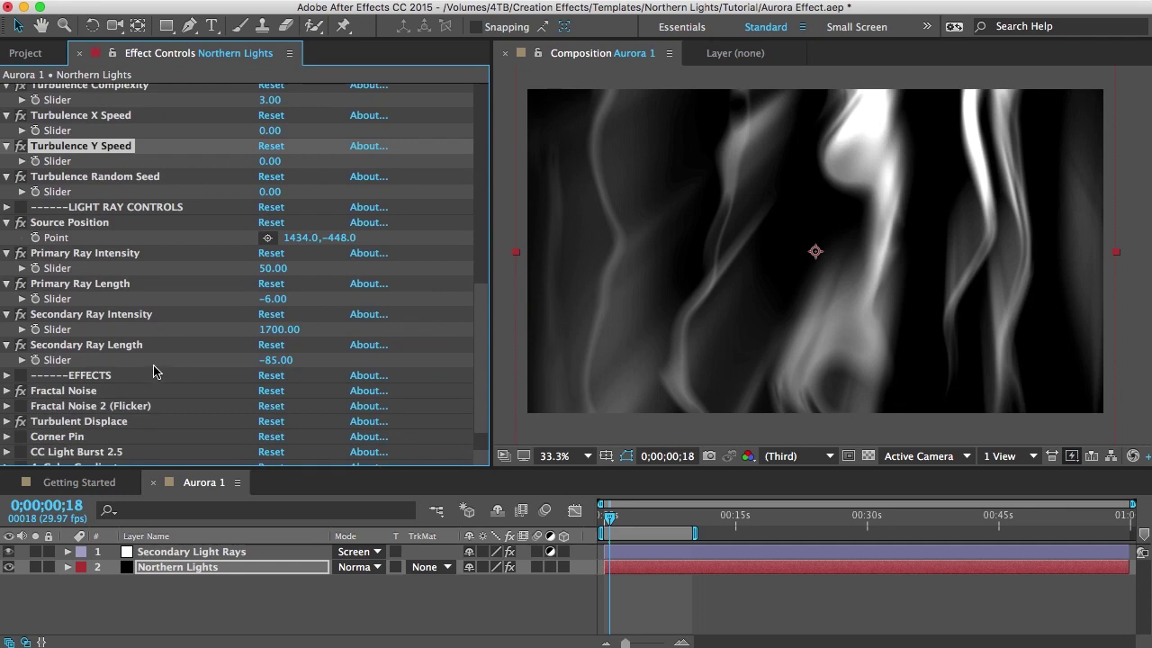
pyautogui.click(87, 208)
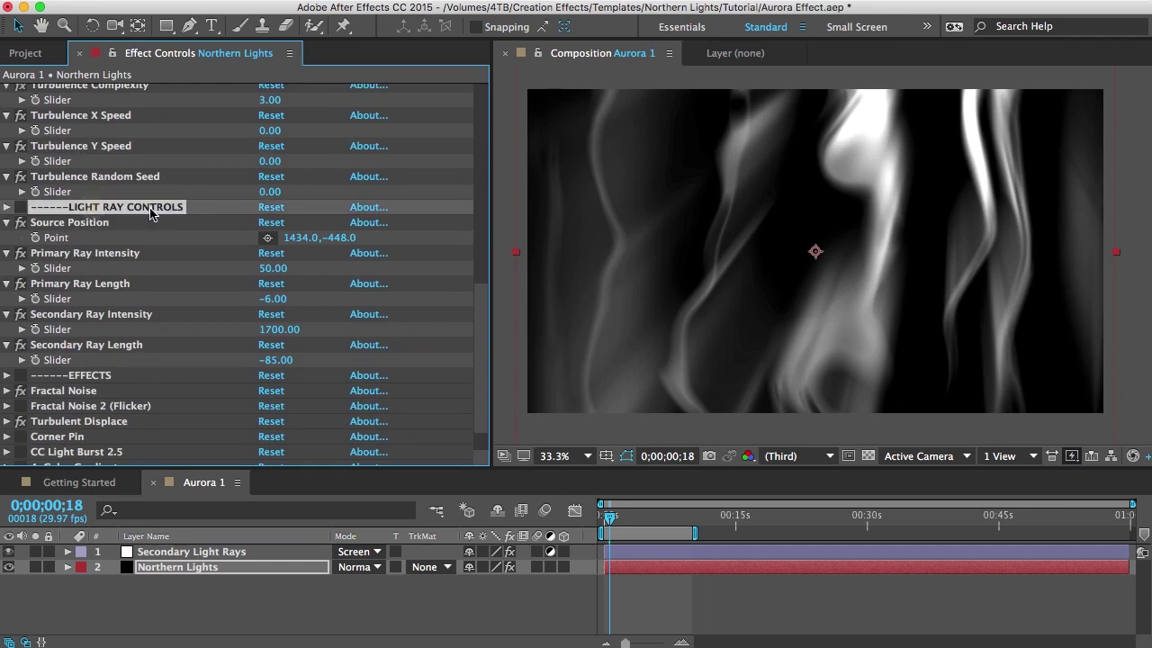
pyautogui.click(78, 223)
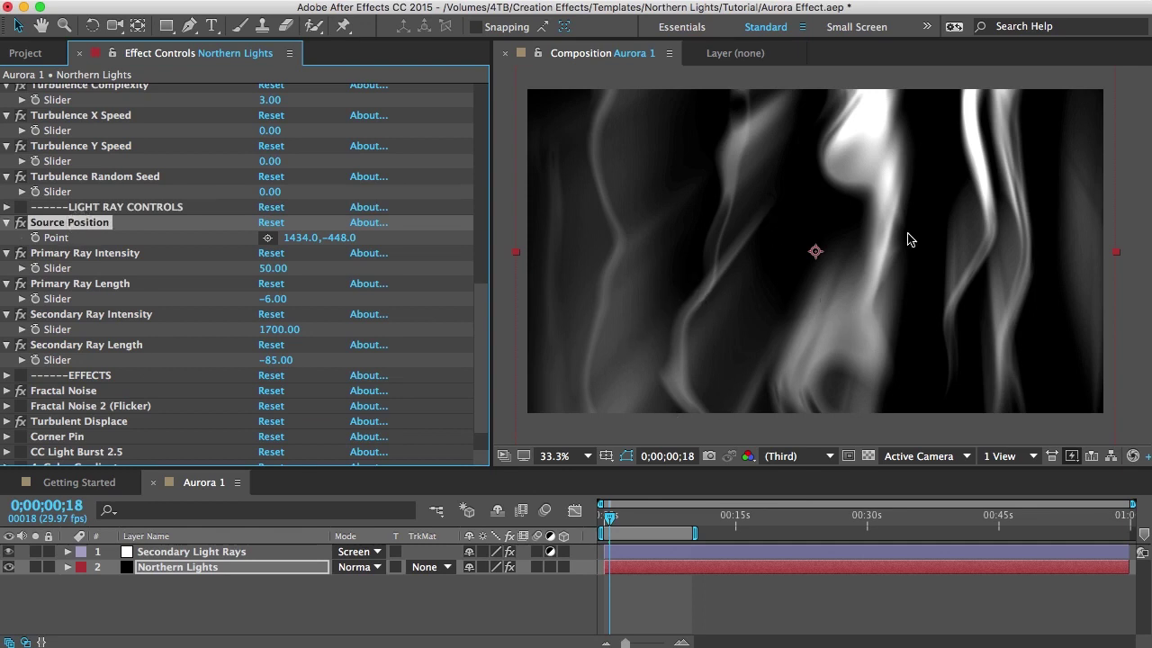
pyautogui.click(8, 551)
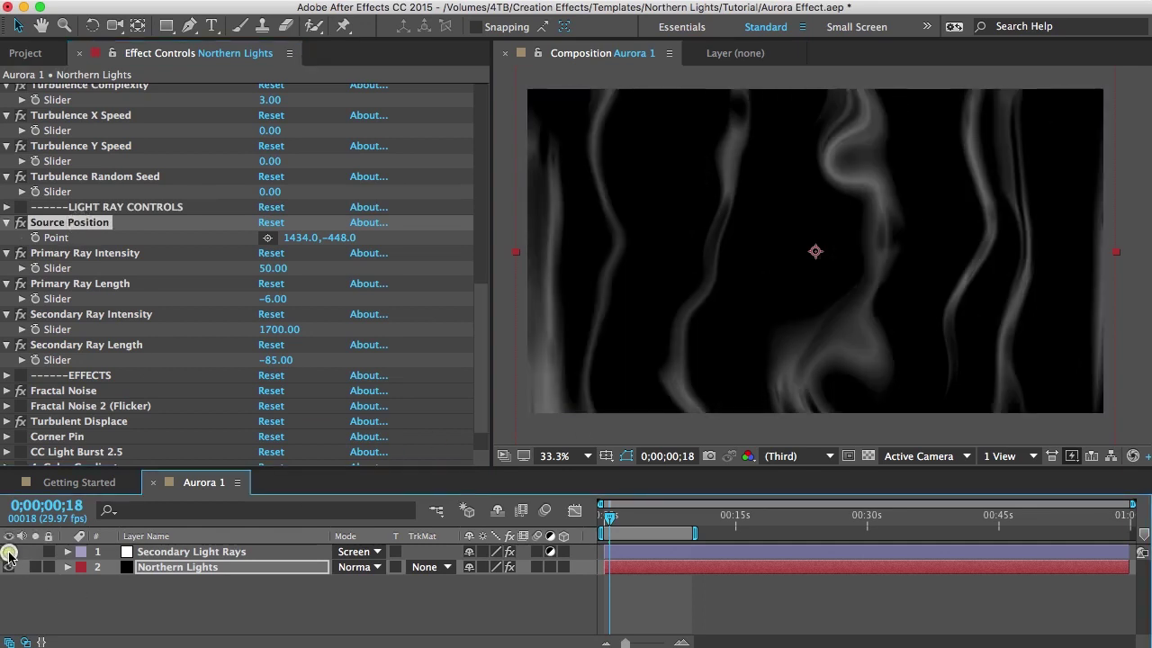
pyautogui.click(8, 551)
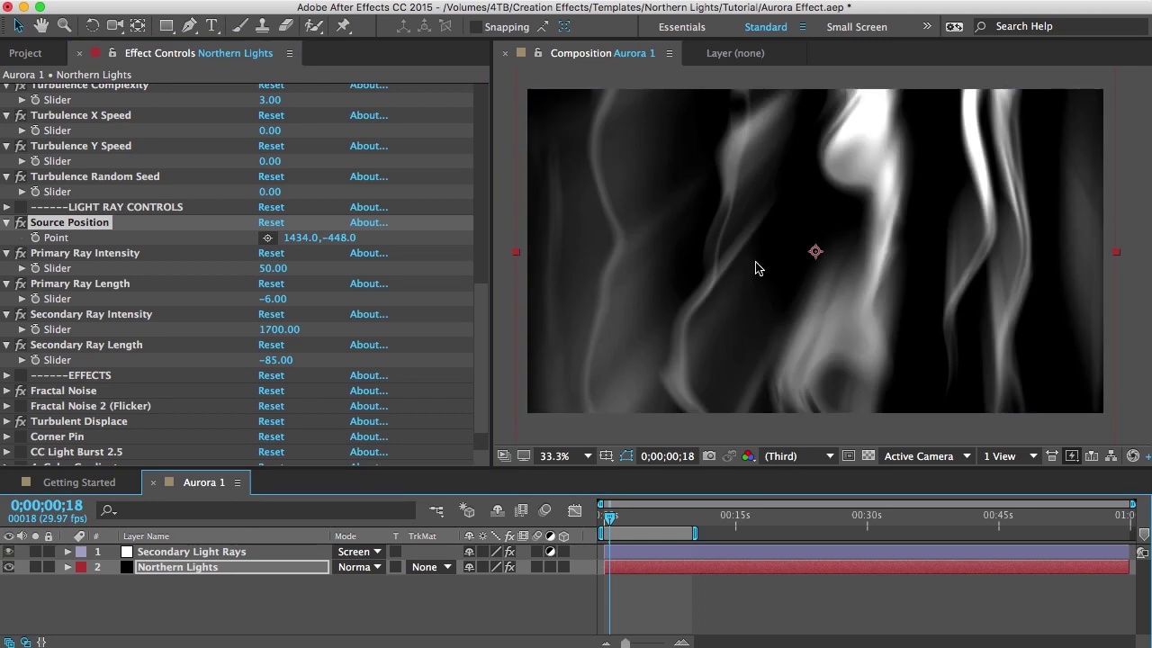
# With the viewer zoomed out, drag the ray Source Position to 1506.0,-460.0, then zoom back to fit.
pyautogui.press(',')
pyautogui.press(',')
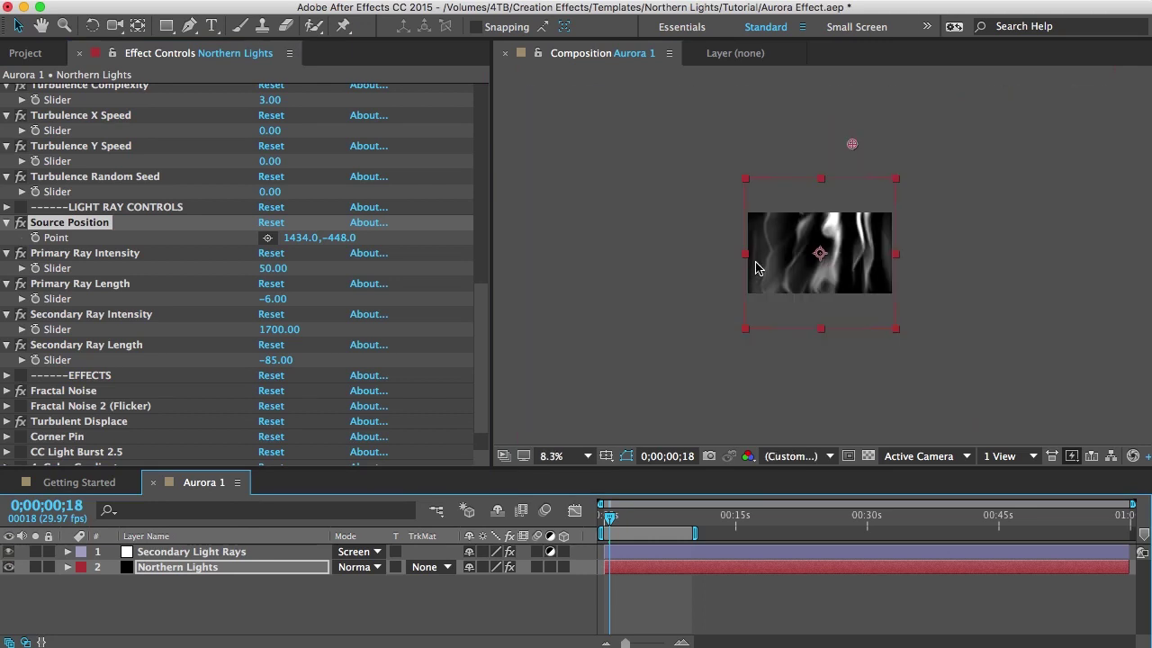
pyautogui.click(58, 225)
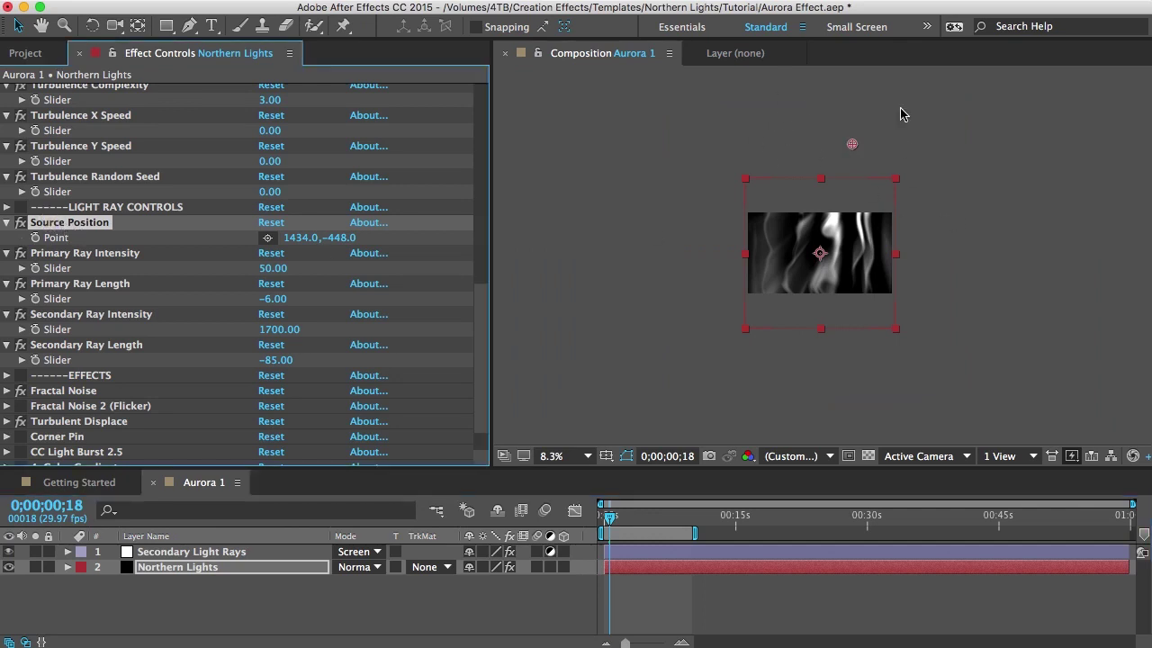
pyautogui.moveTo(852, 145)
pyautogui.mouseDown()
pyautogui.moveTo(727, 150)
pyautogui.moveTo(695, 353)
pyautogui.moveTo(836, 368)
pyautogui.moveTo(699, 255)
pyautogui.moveTo(743, 159)
pyautogui.moveTo(856, 146)
pyautogui.mouseUp()
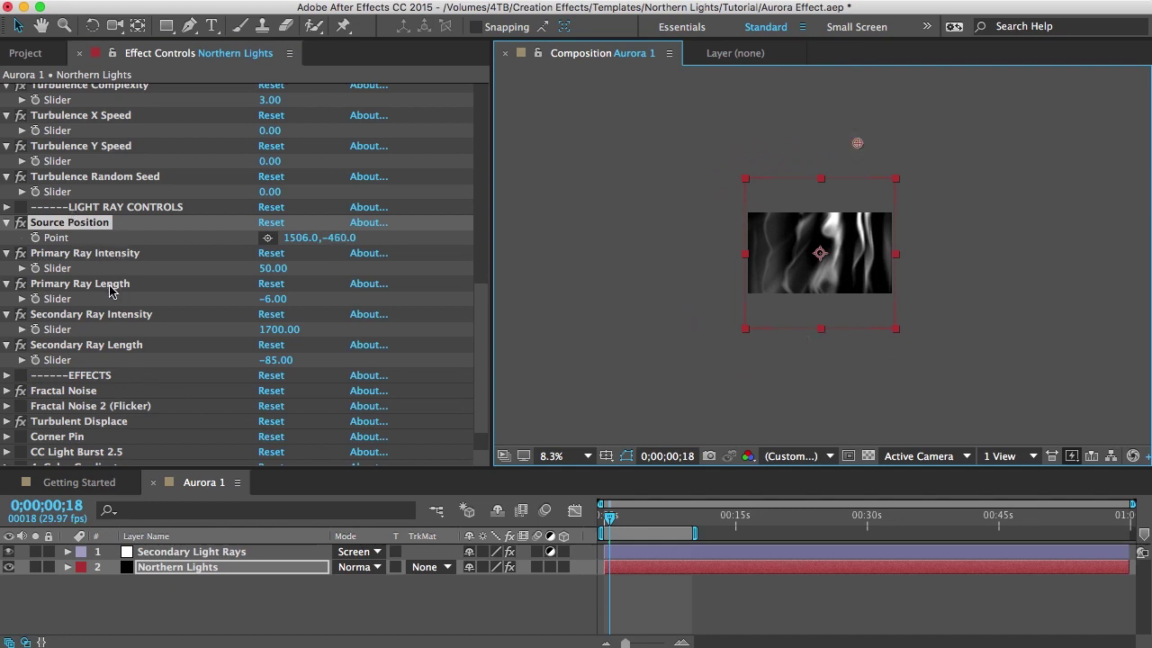
pyautogui.click(56, 317)
pyautogui.click(61, 346)
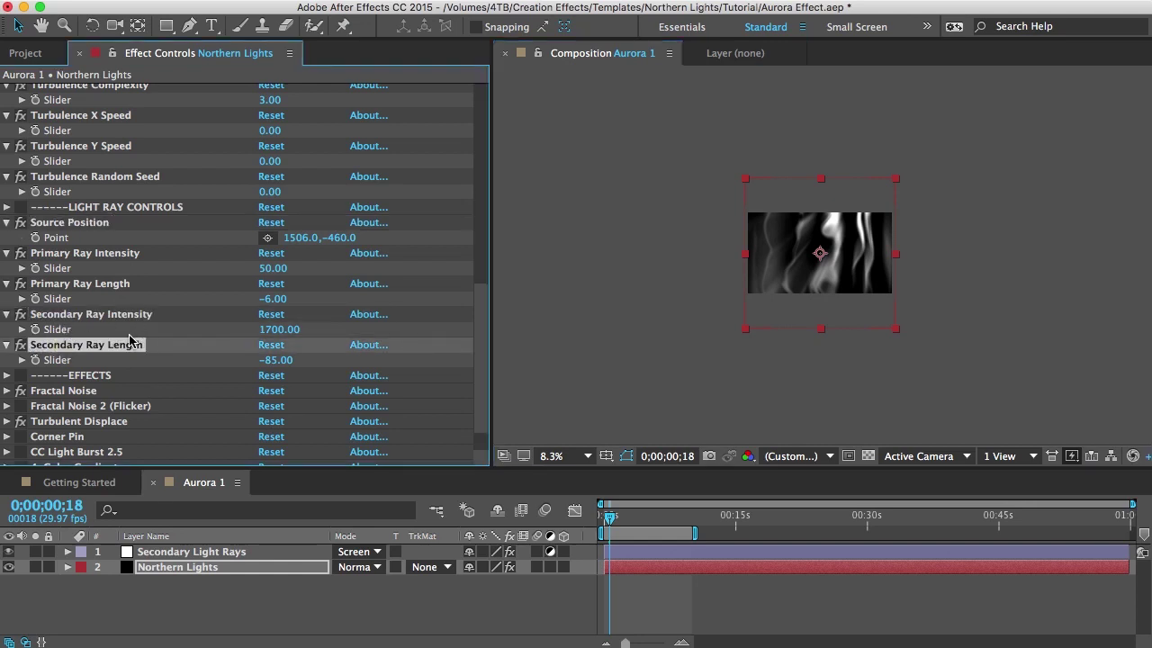
pyautogui.hotkey('shift', '/')
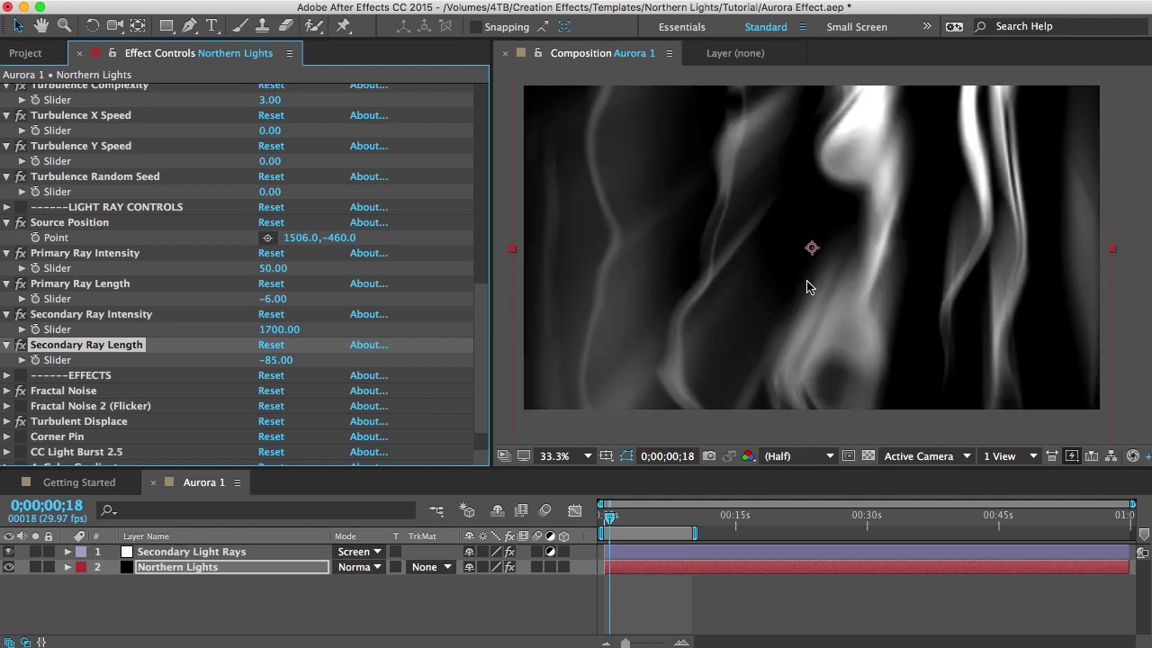
# Re-enable the disabled Northern Lights effects and reselect the Northern Lights layer.
pyautogui.scroll(-2, 47, 380)
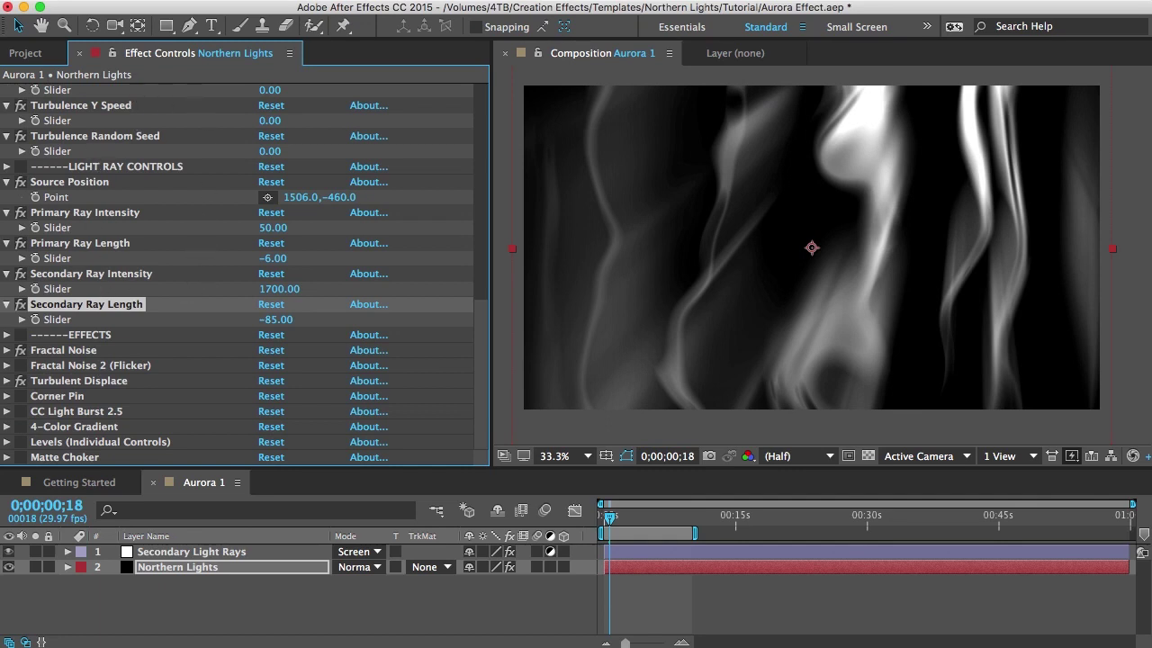
pyautogui.moveTo(20, 365); pyautogui.dragTo(27, 459)
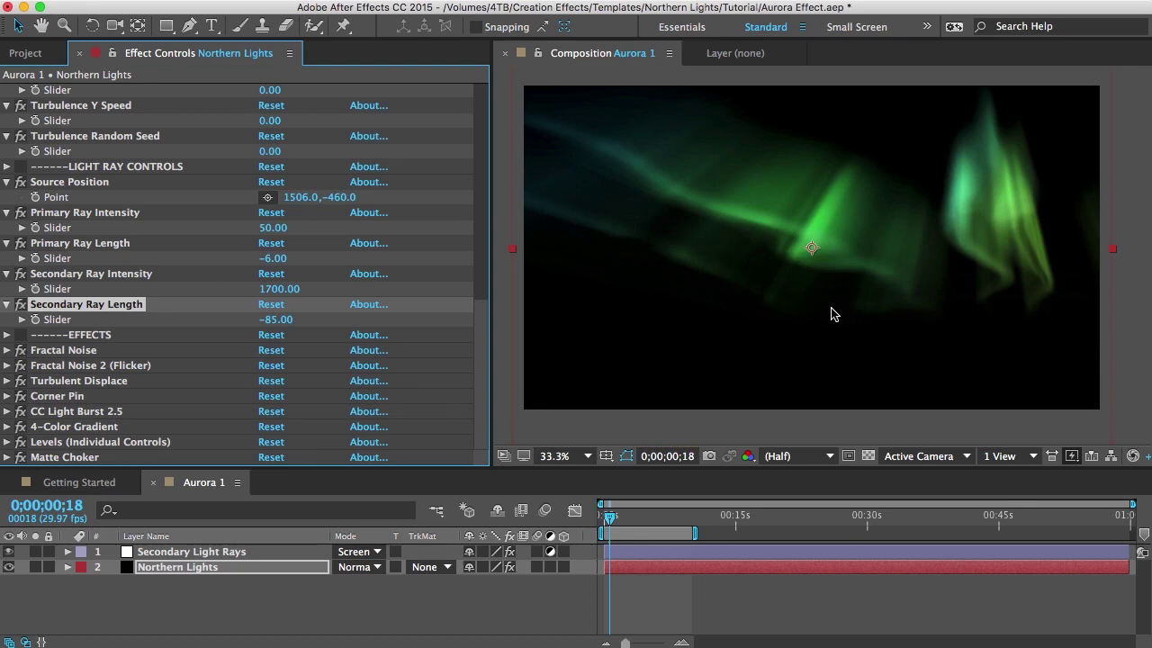
pyautogui.click(177, 567)
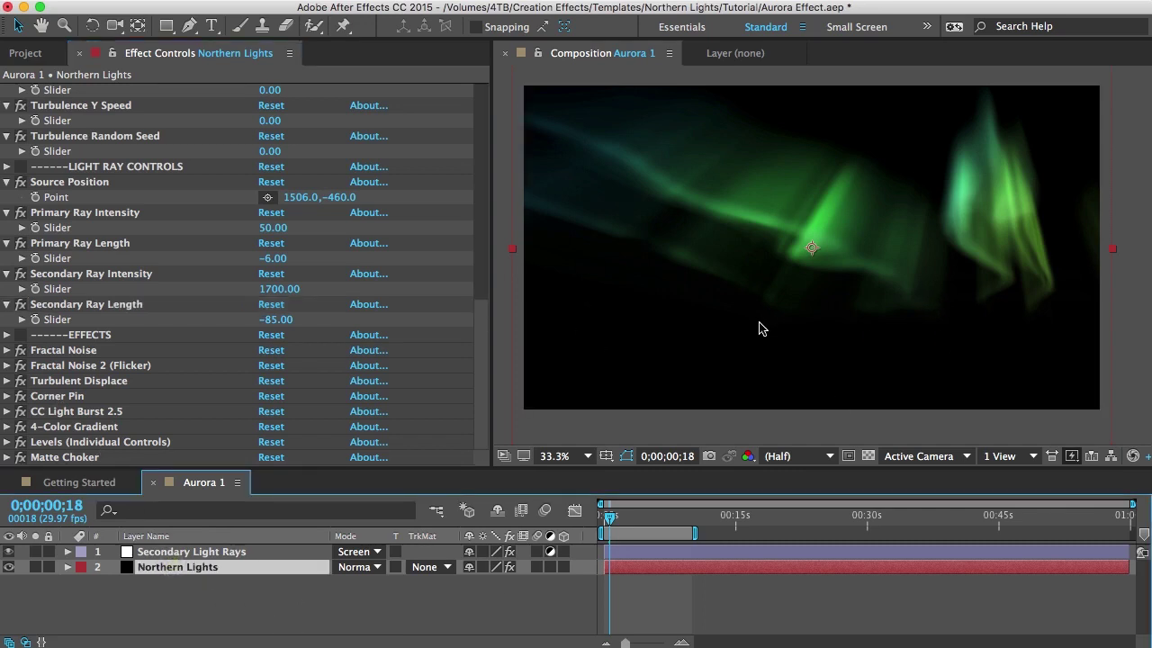
pyautogui.click(49, 397)
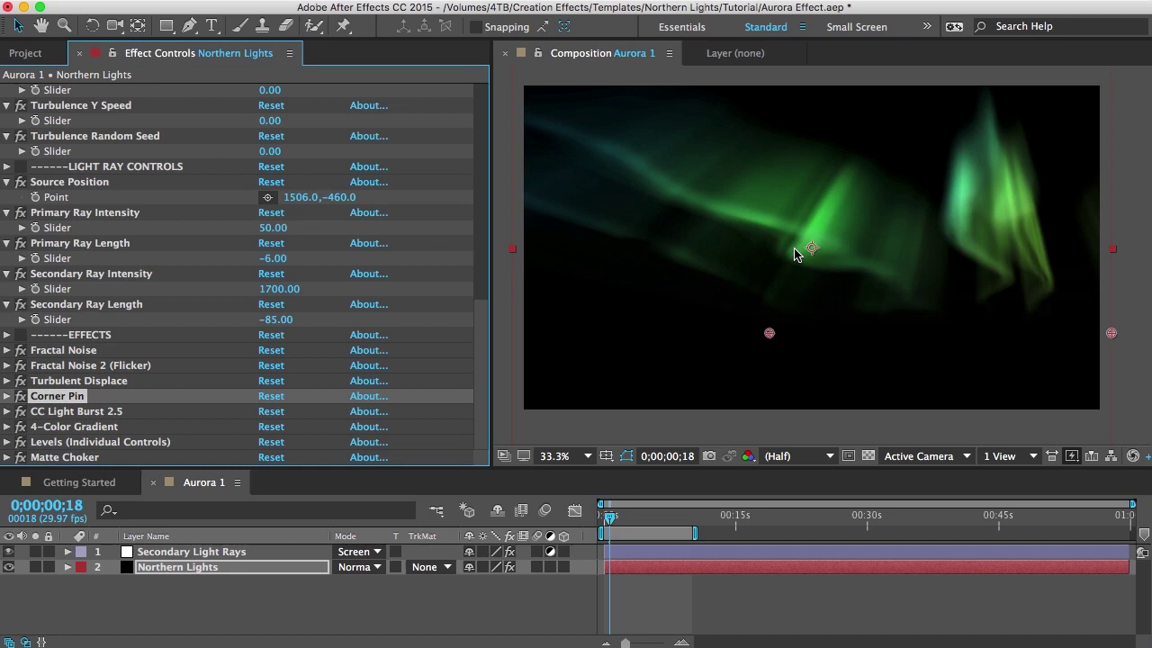
# Drag all four Corner Pin points to a first warped shape of the aurora.
pyautogui.scroll(-4, 794, 254)
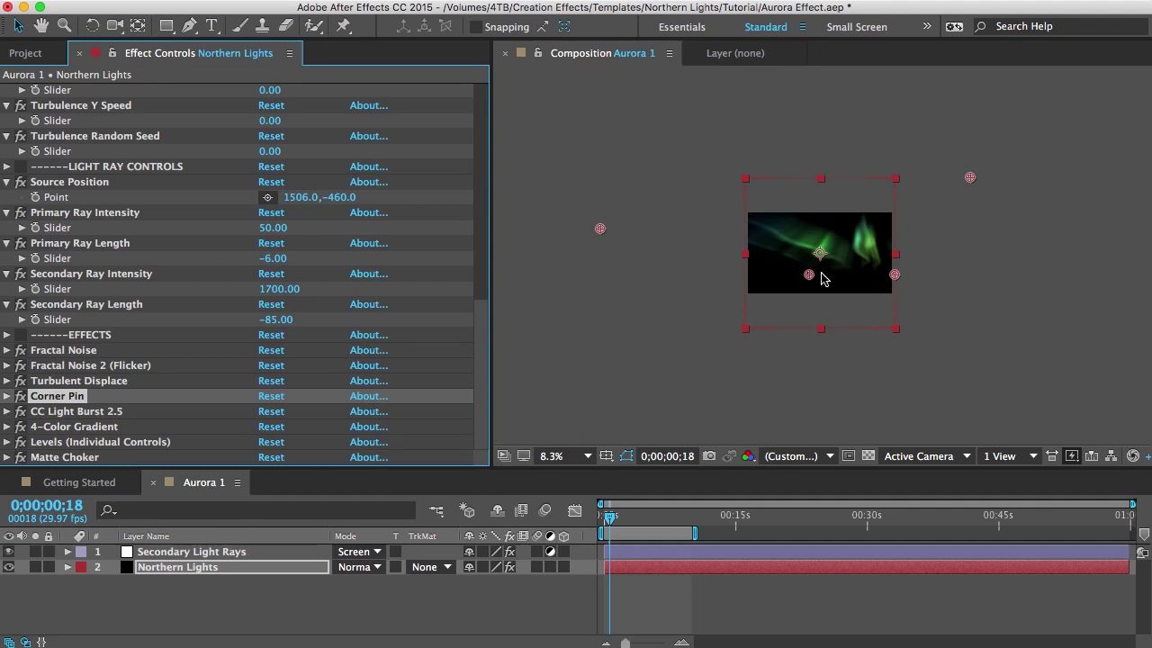
pyautogui.moveTo(809, 278); pyautogui.dragTo(744, 324)
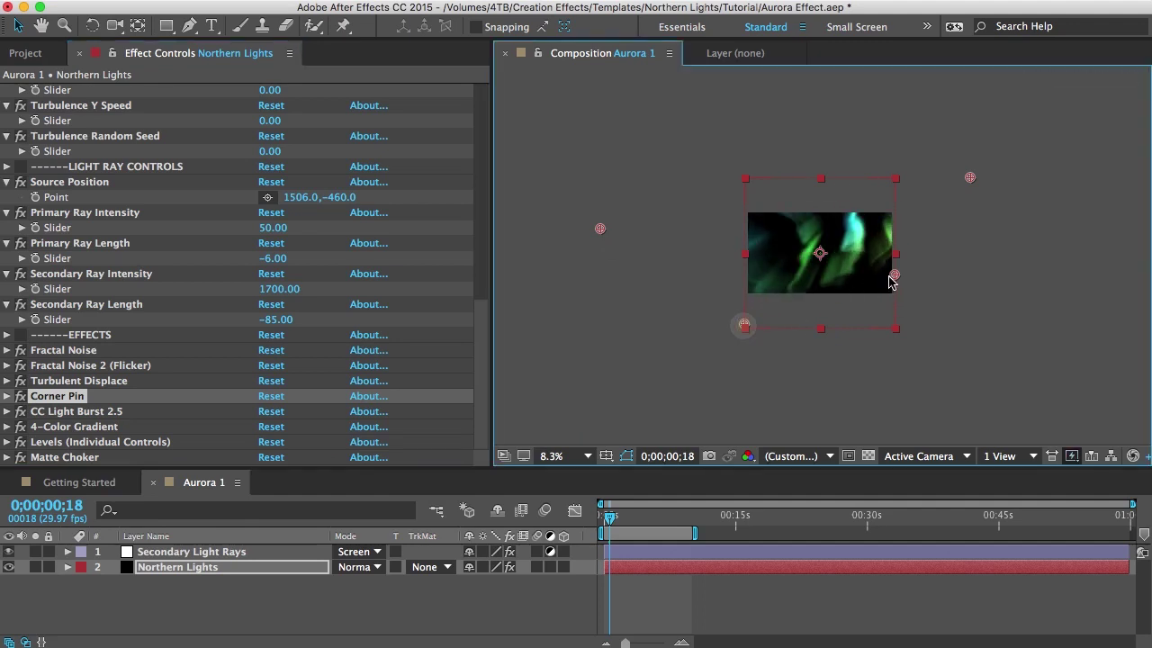
pyautogui.moveTo(897, 281); pyautogui.dragTo(897, 326)
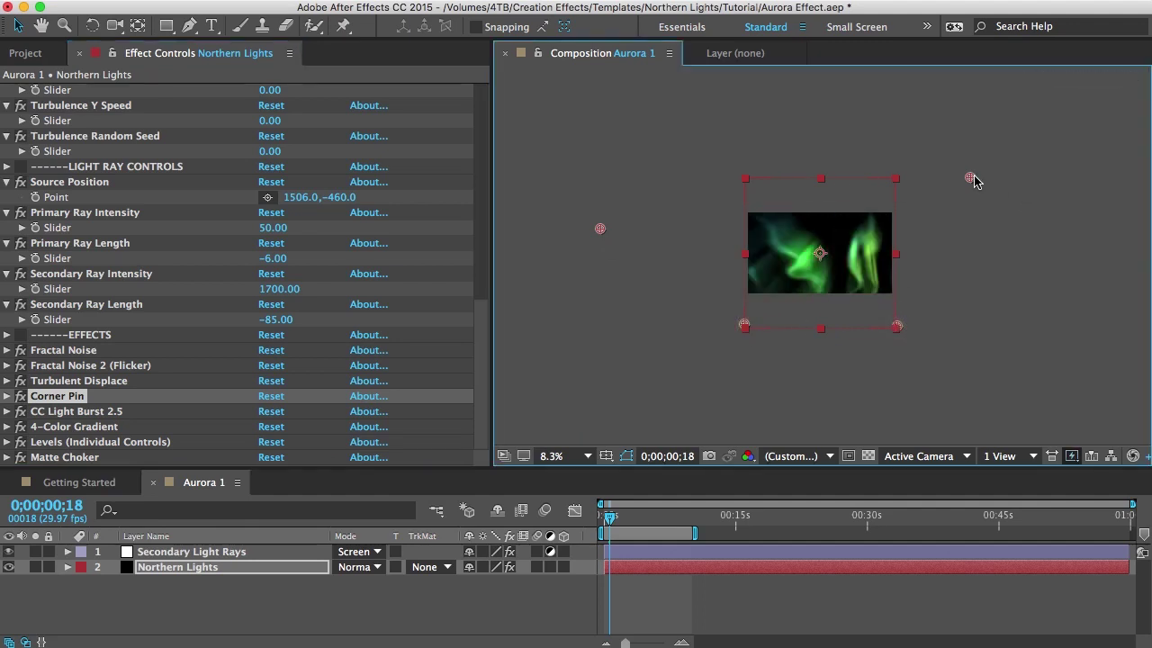
pyautogui.moveTo(970, 177); pyautogui.dragTo(882, 179)
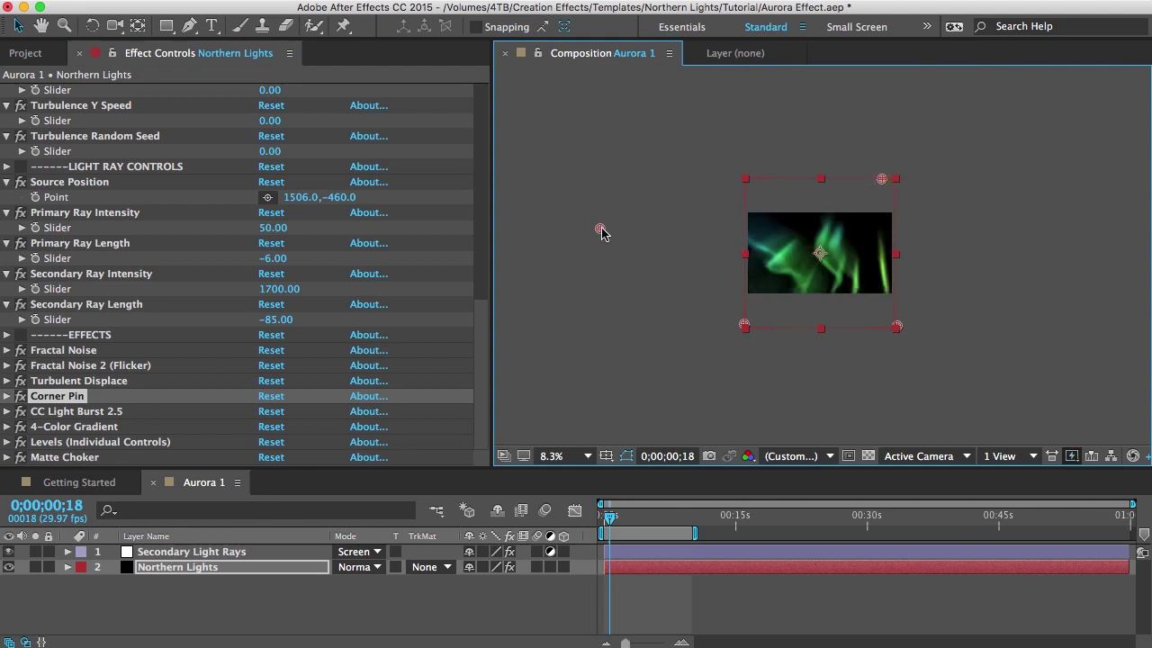
pyautogui.moveTo(601, 232); pyautogui.dragTo(744, 179)
# Zoom out and rearrange the four Corner Pin points into diagonal sweeping bands.
pyautogui.press('.')
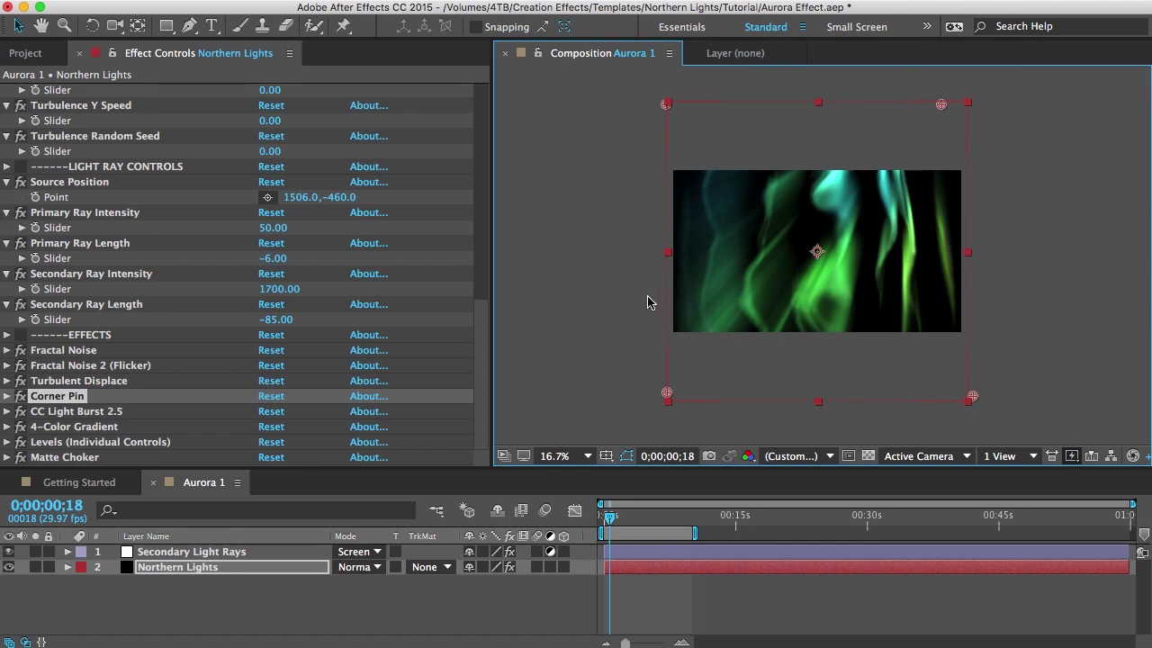
pyautogui.press(',')
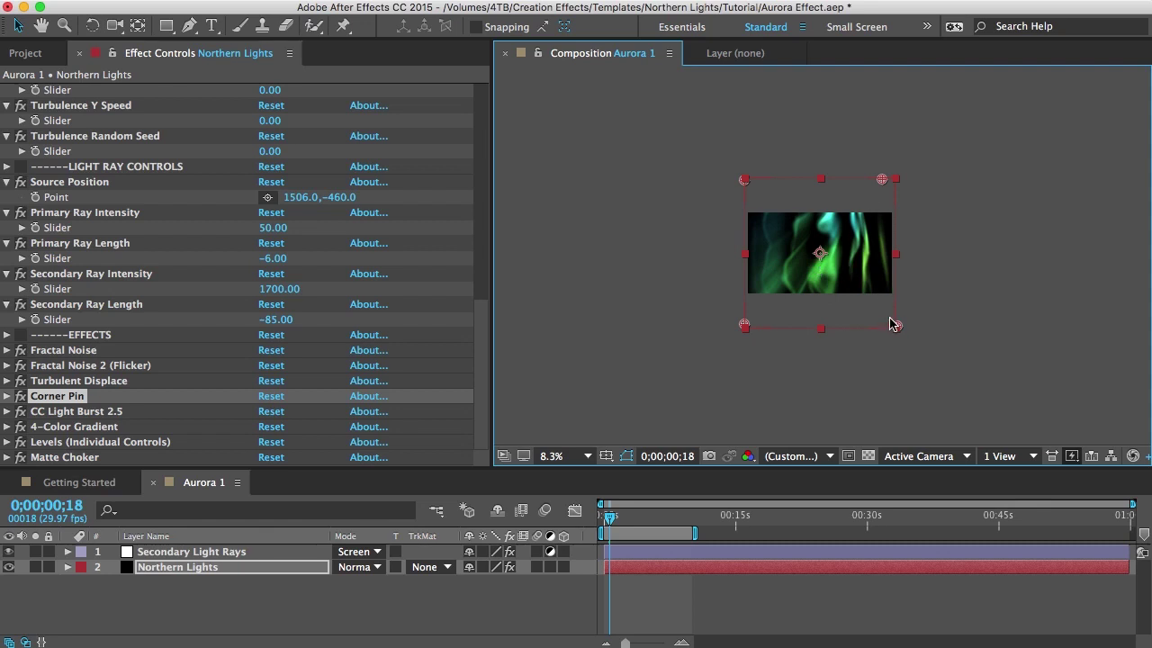
pyautogui.moveTo(893, 325); pyautogui.dragTo(860, 275)
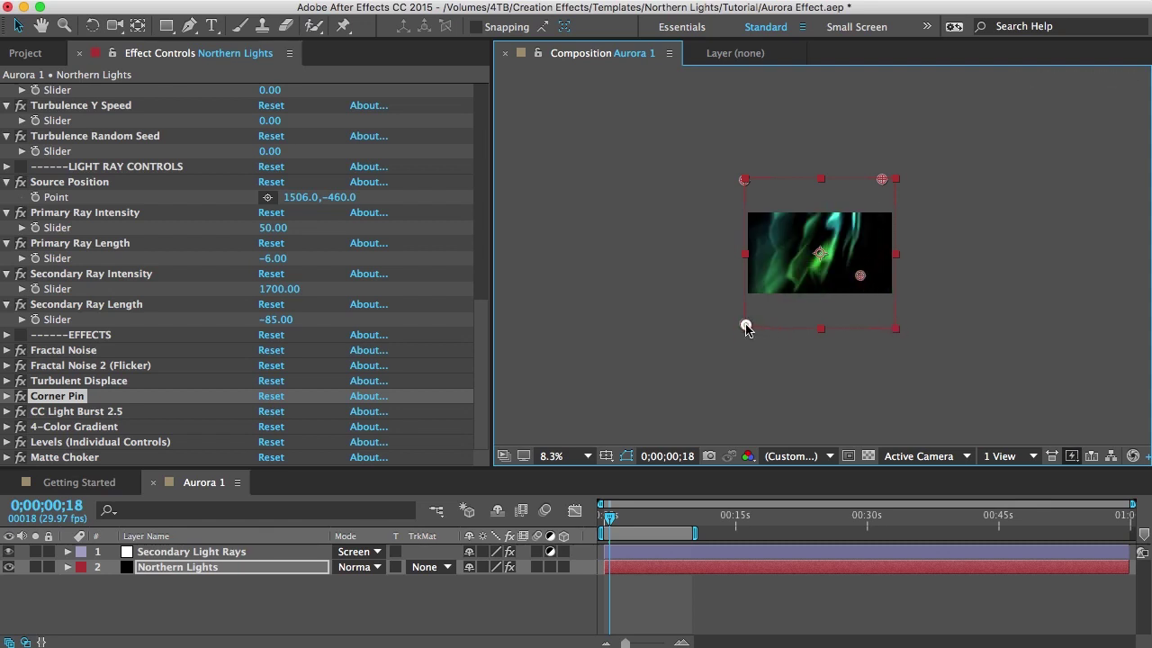
pyautogui.moveTo(745, 328); pyautogui.dragTo(804, 281)
pyautogui.moveTo(883, 179); pyautogui.dragTo(984, 180)
pyautogui.moveTo(745, 181); pyautogui.dragTo(656, 215)
# At 16.7% zoom, nudge the top-right Corner Pin point down and inward.
pyautogui.press('.')
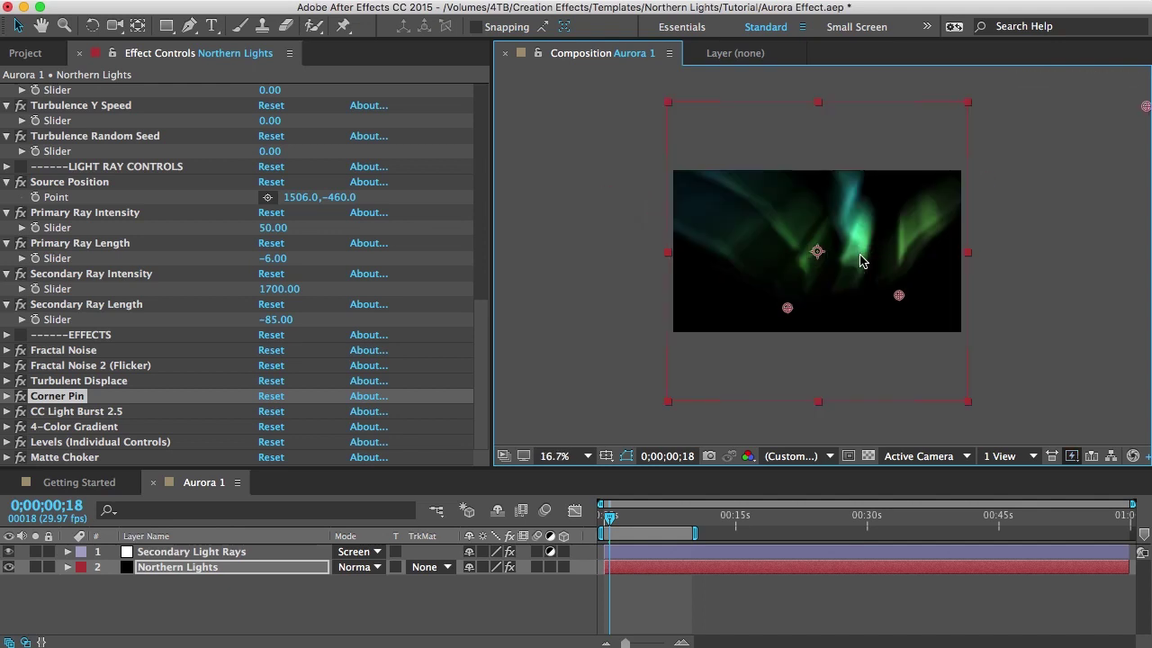
pyautogui.press('.')
pyautogui.press(',')
pyautogui.moveTo(1146, 106); pyautogui.dragTo(936, 118)
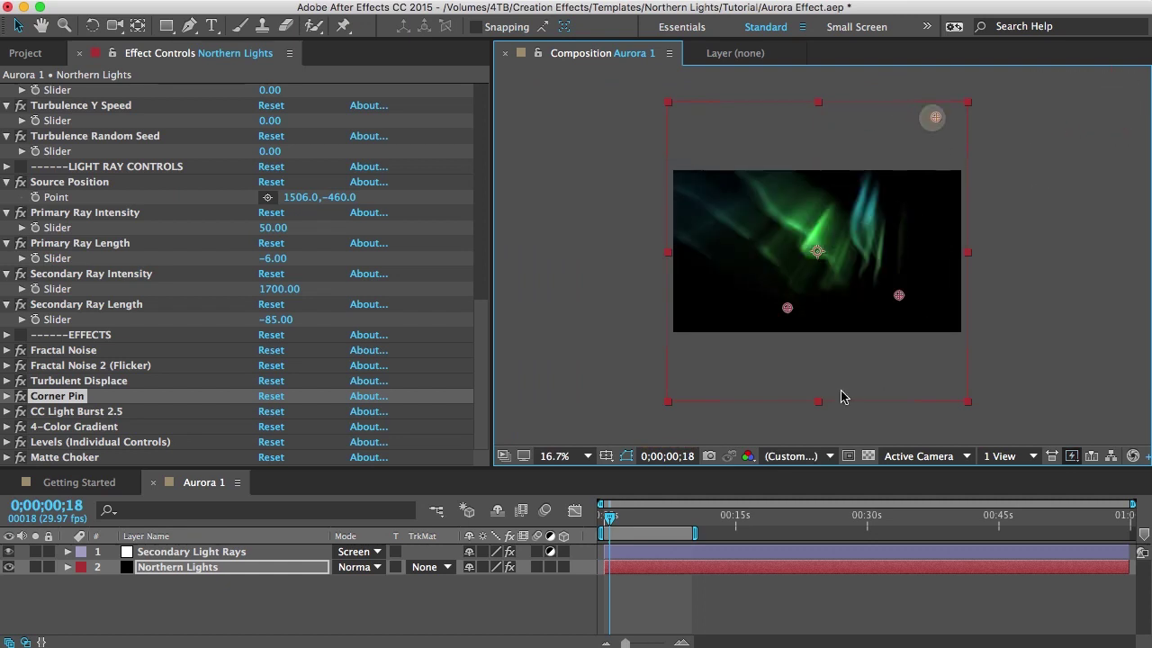
pyautogui.click(60, 429)
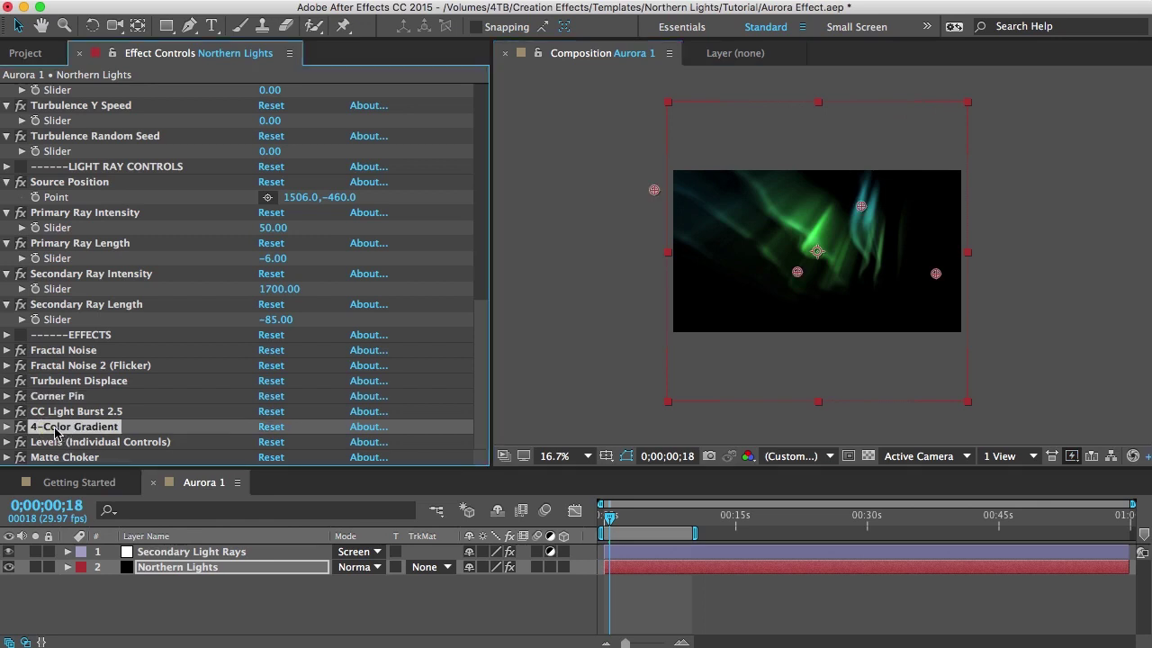
# Move 4-Color Gradient Point 1 to 634.7,584.3 and set Color 1 to yellow FFE100.
pyautogui.click(8, 426)
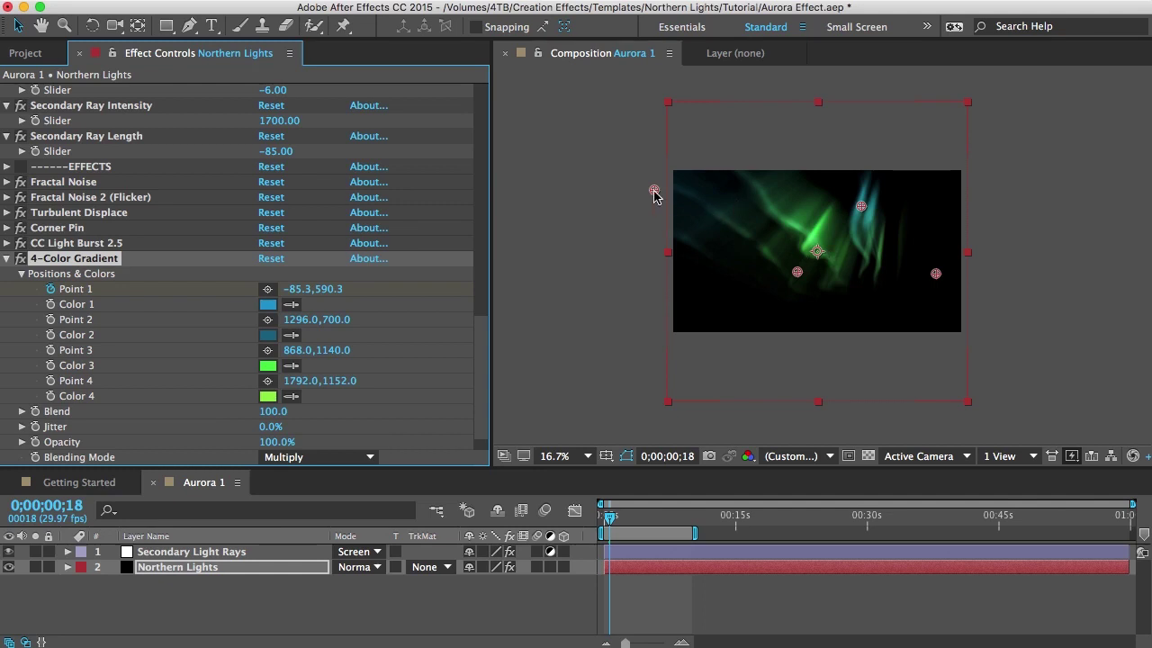
pyautogui.moveTo(654, 191); pyautogui.dragTo(761, 191)
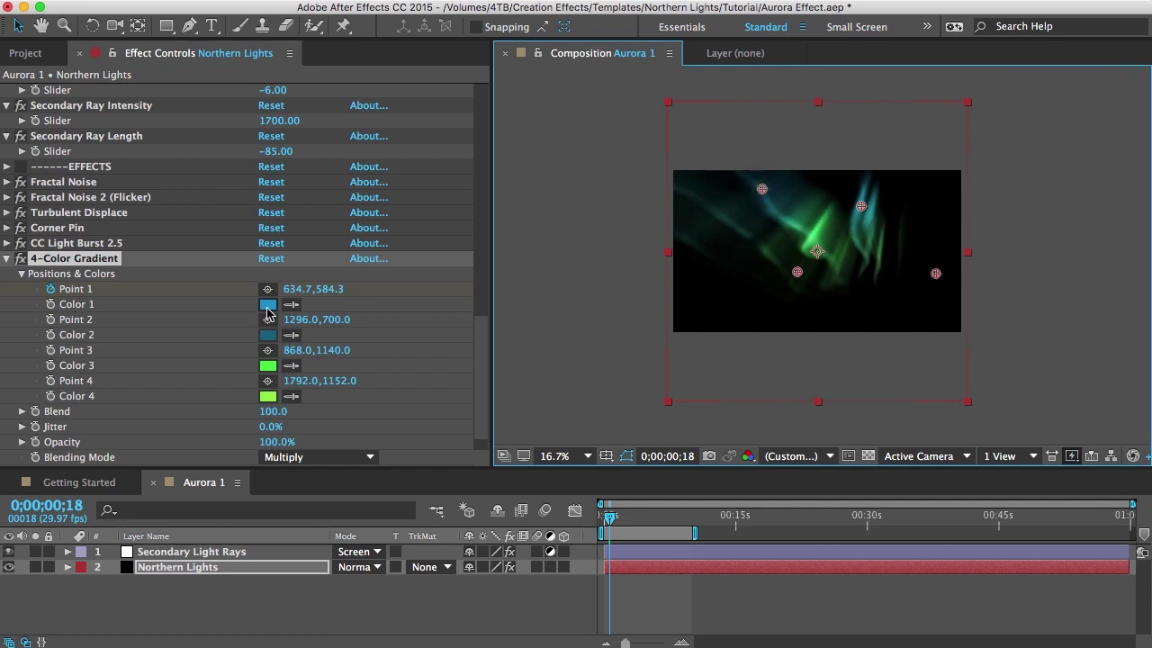
pyautogui.click(267, 310)
pyautogui.moveTo(381, 340); pyautogui.dragTo(399, 339)
pyautogui.click(455, 421)
pyautogui.moveTo(411, 256); pyautogui.dragTo(450, 212)
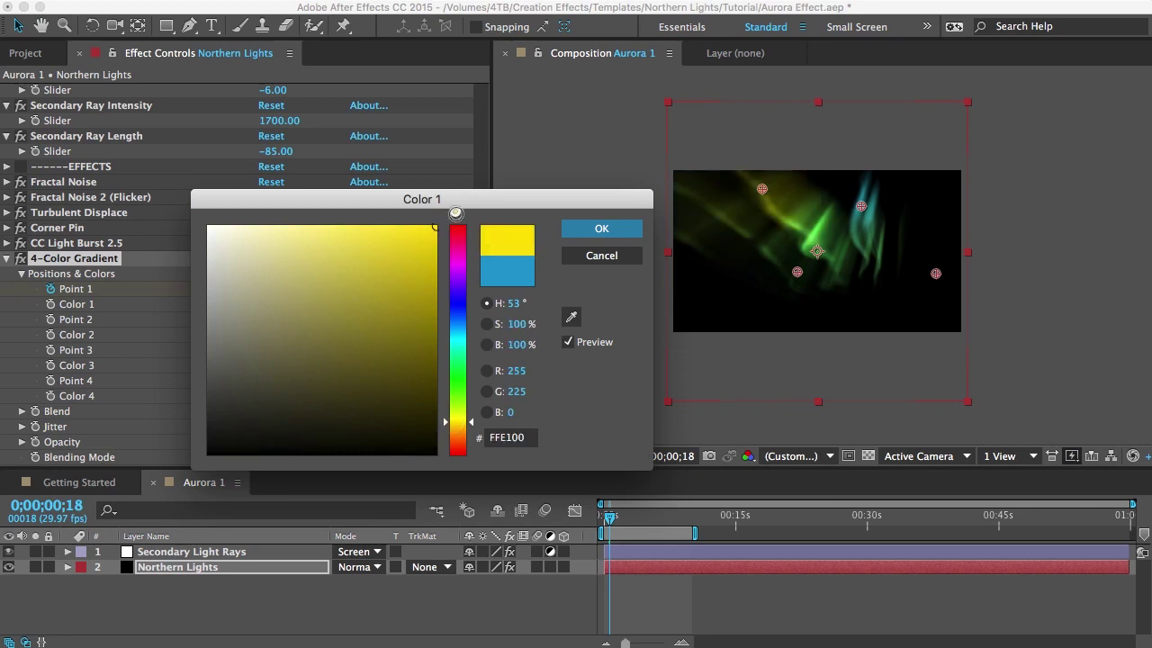
pyautogui.click(605, 230)
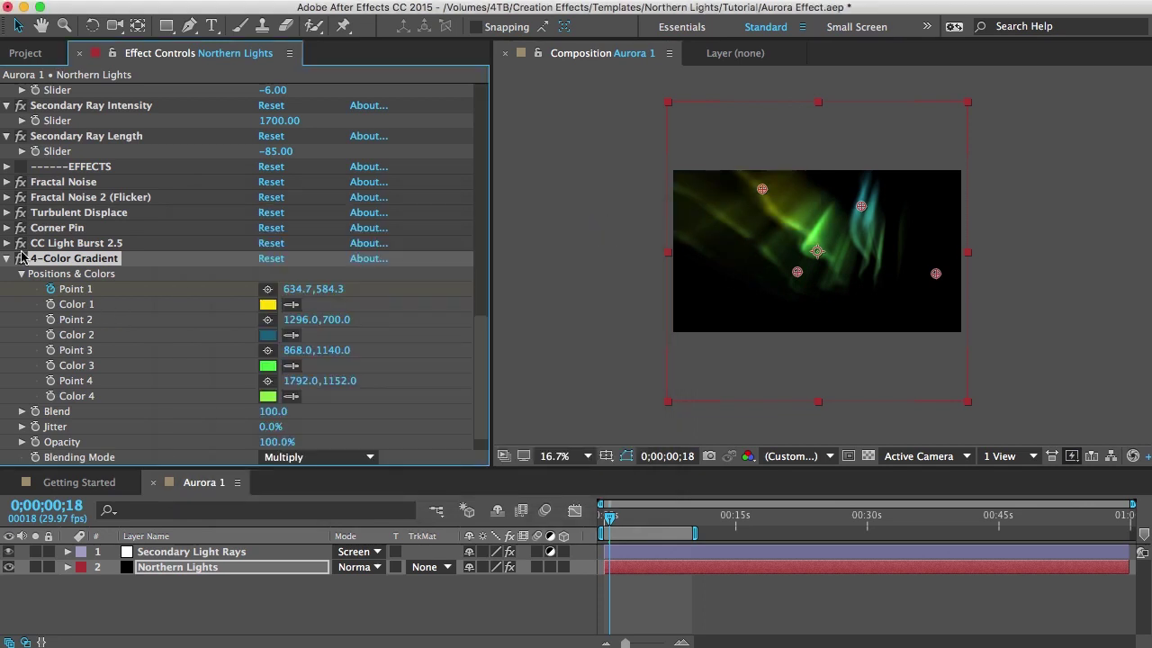
# Collapse the gradient settings and scrub the timeline to preview the aurora around 0;00;02;08.
pyautogui.click(9, 259)
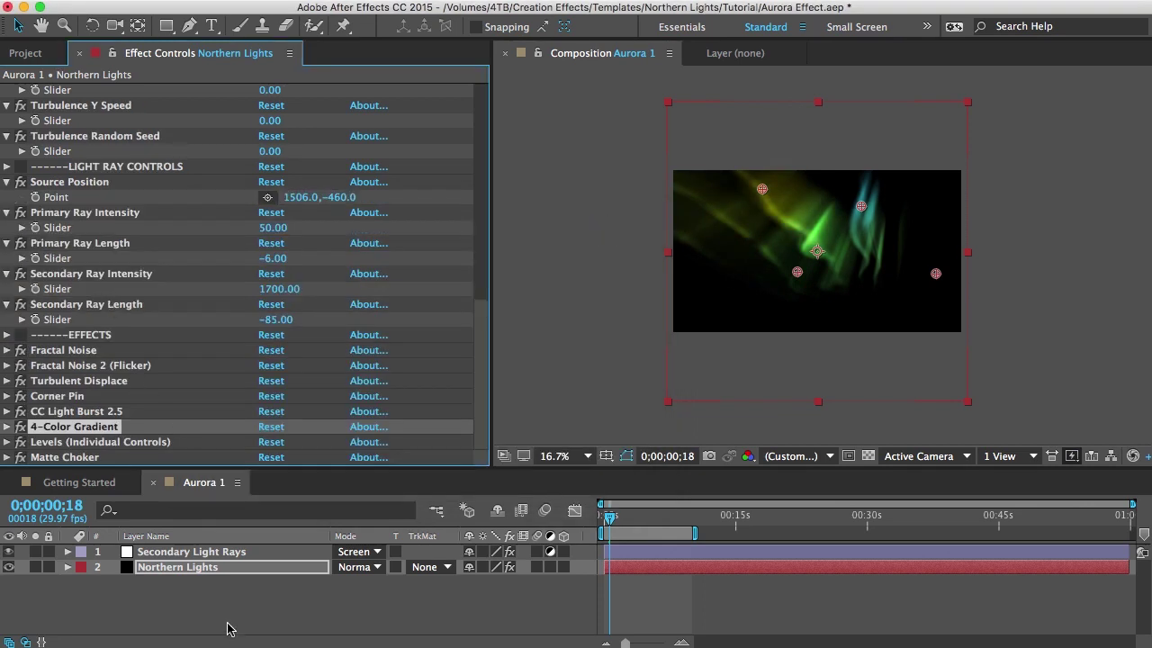
pyautogui.click(621, 519)
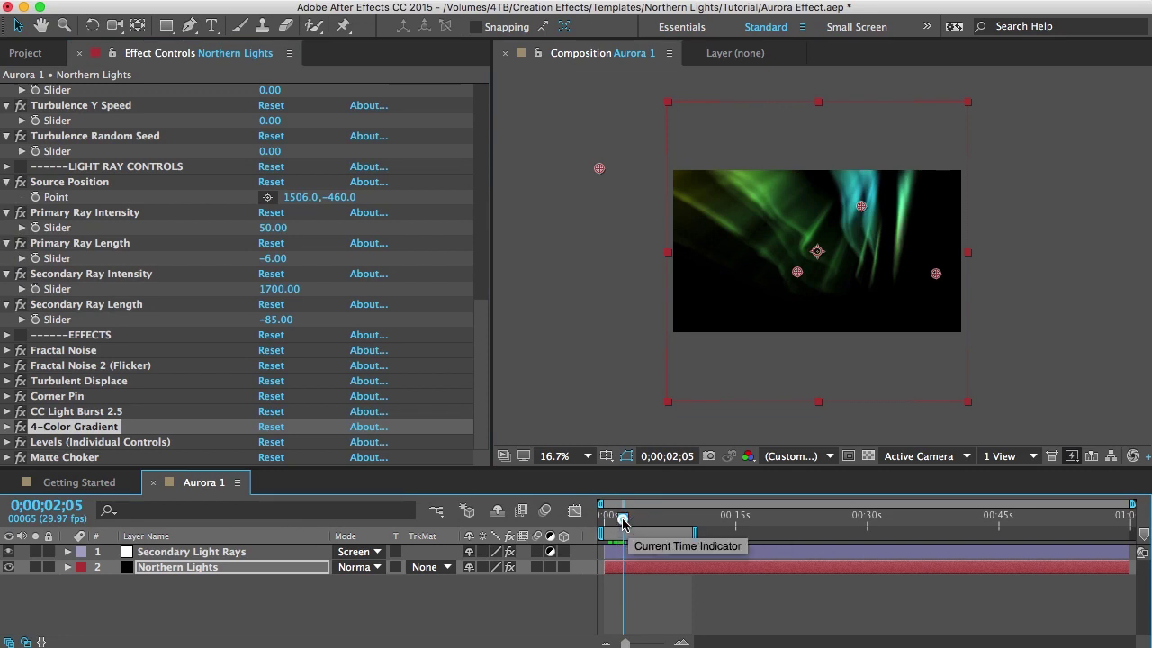
pyautogui.moveTo(621, 522)
pyautogui.mouseDown()
pyautogui.moveTo(658, 521)
pyautogui.moveTo(626, 526)
pyautogui.mouseUp()
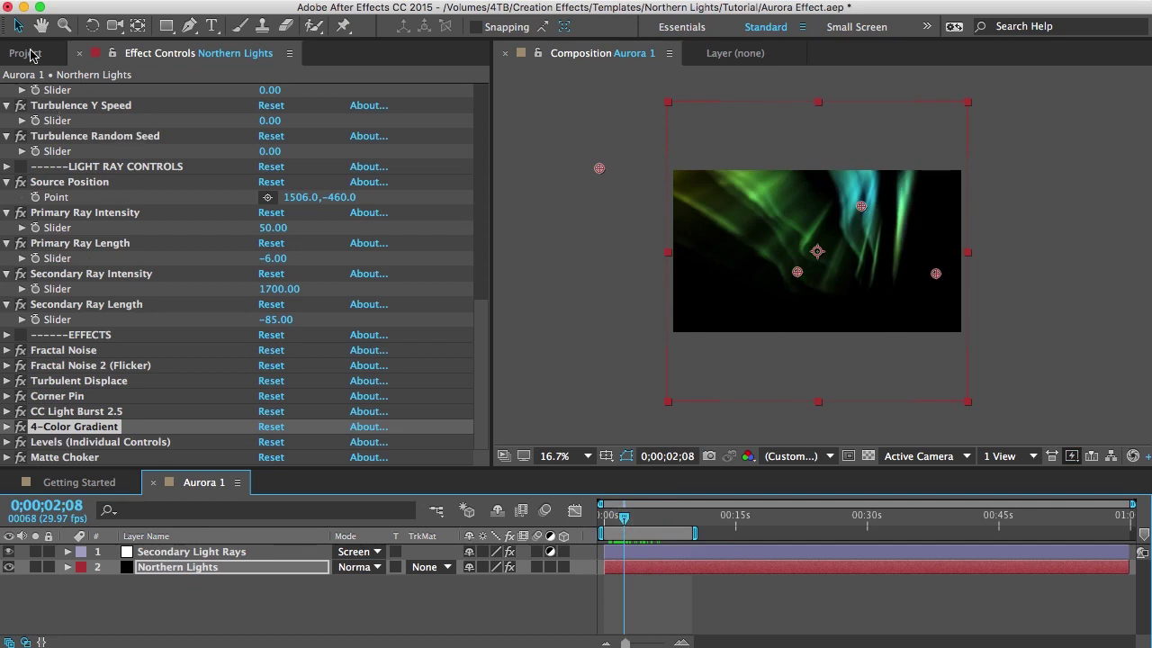
pyautogui.click(31, 54)
# Create a new composition from the Stars Time Lapse.mov footage.
pyautogui.click(78, 407)
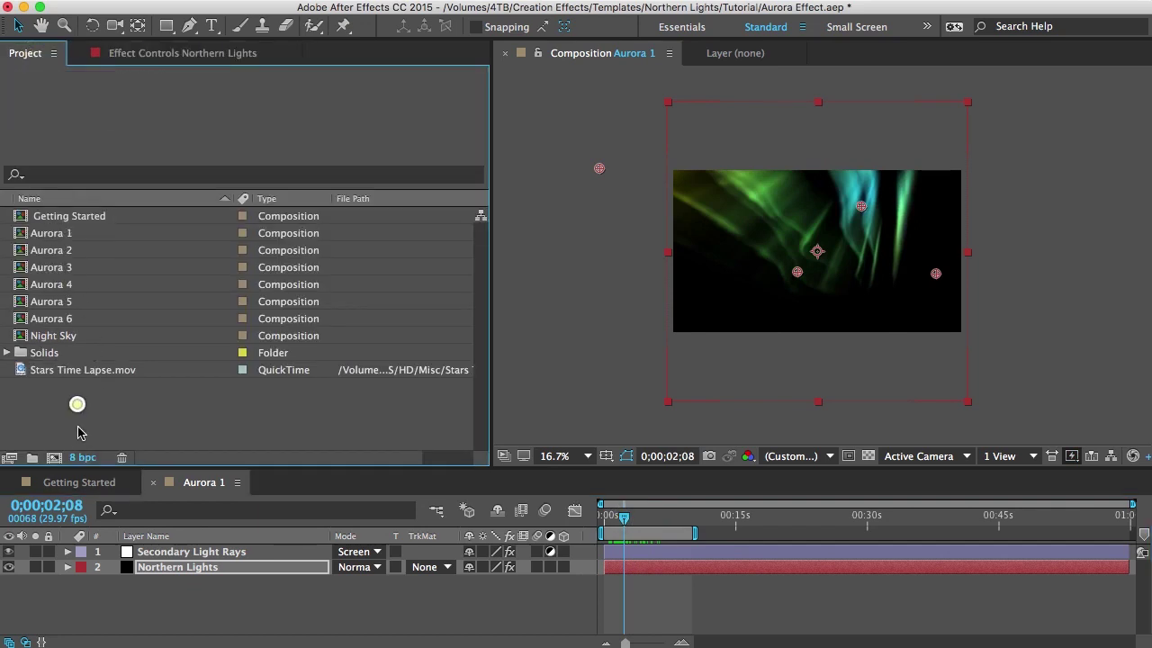
pyautogui.click(47, 234)
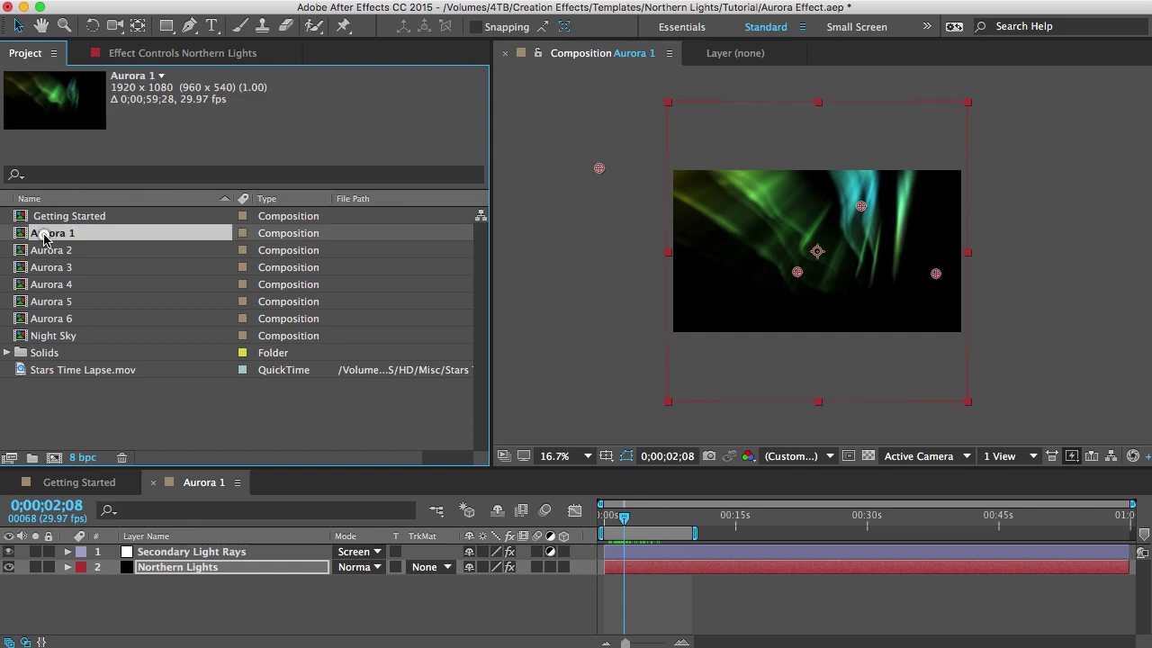
pyautogui.click(52, 373)
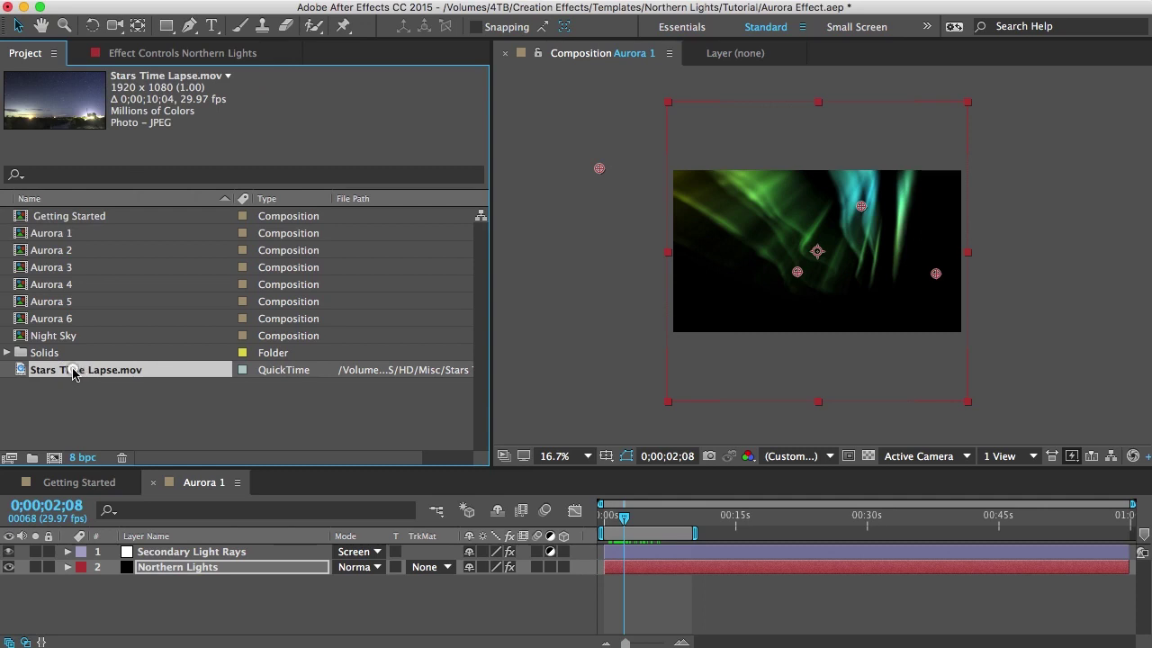
pyautogui.moveTo(73, 374); pyautogui.dragTo(54, 457)
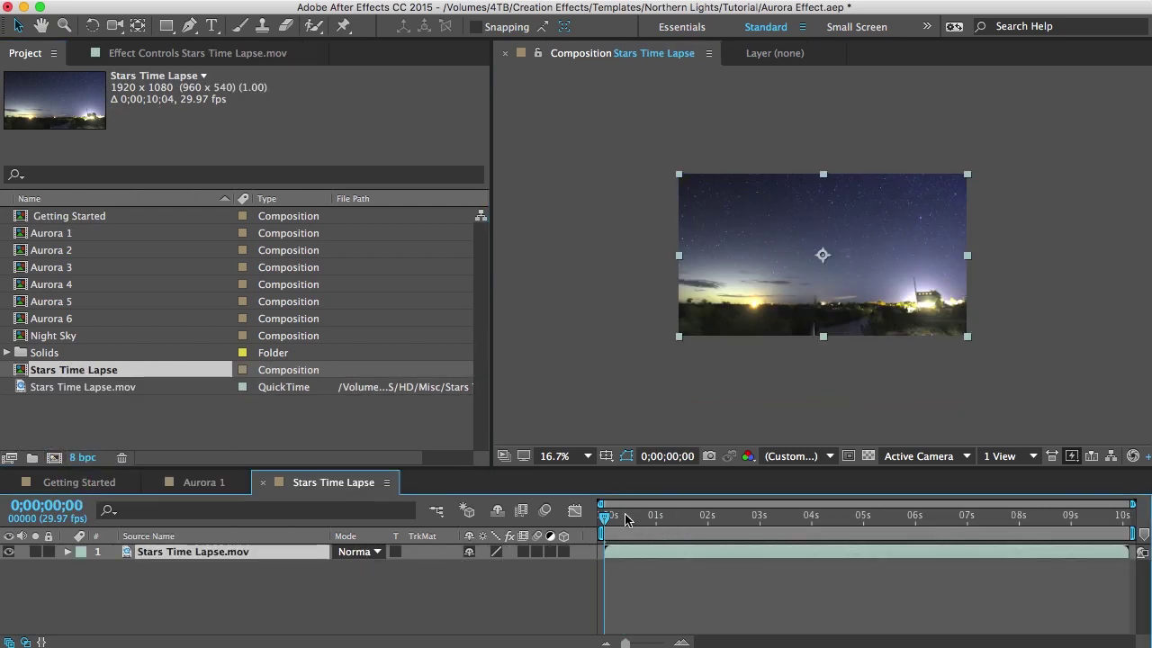
# Scrub through the star footage, then add Aurora 1 as a layer above it.
pyautogui.moveTo(625, 519); pyautogui.dragTo(765, 519)
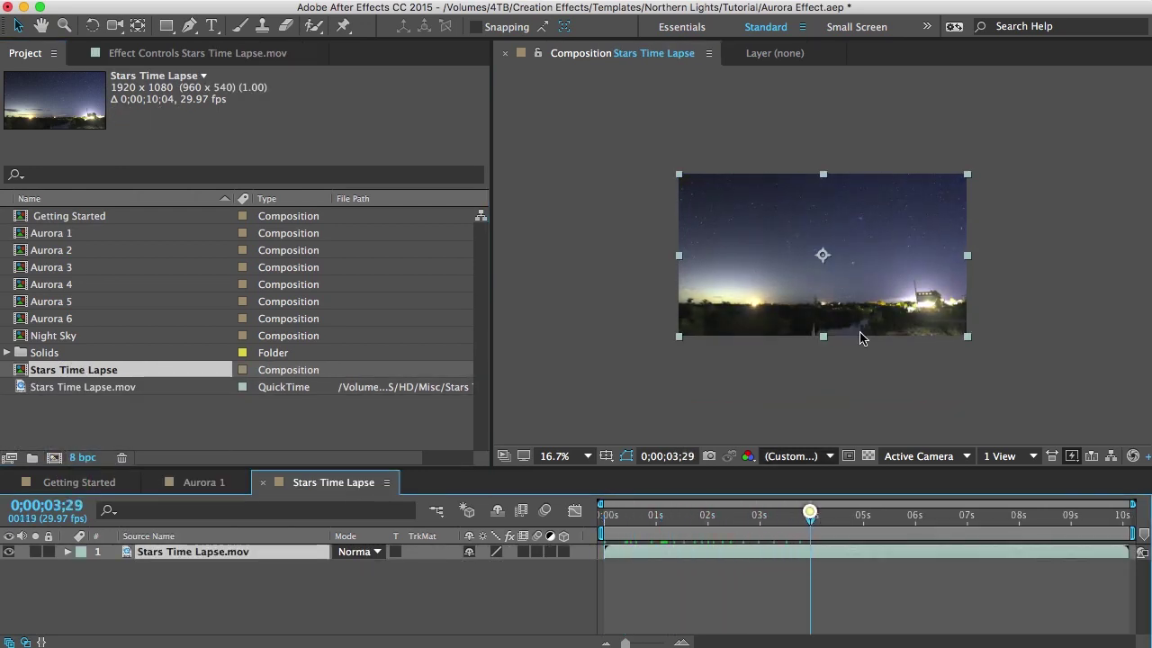
pyautogui.press('.')
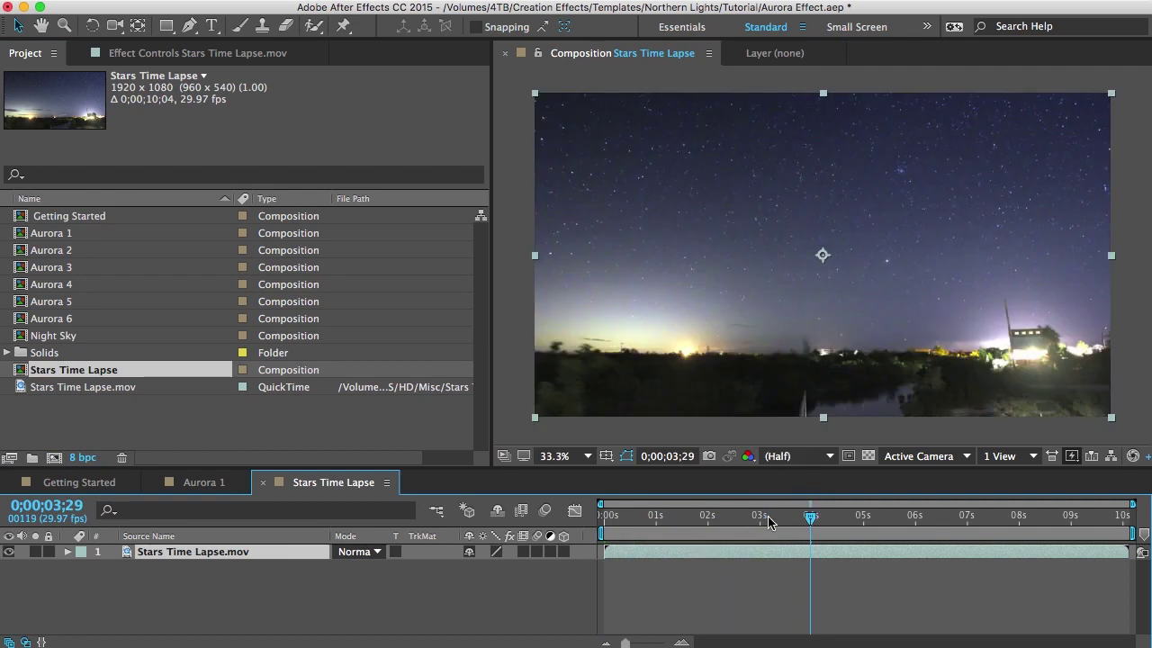
pyautogui.moveTo(769, 517); pyautogui.dragTo(622, 516)
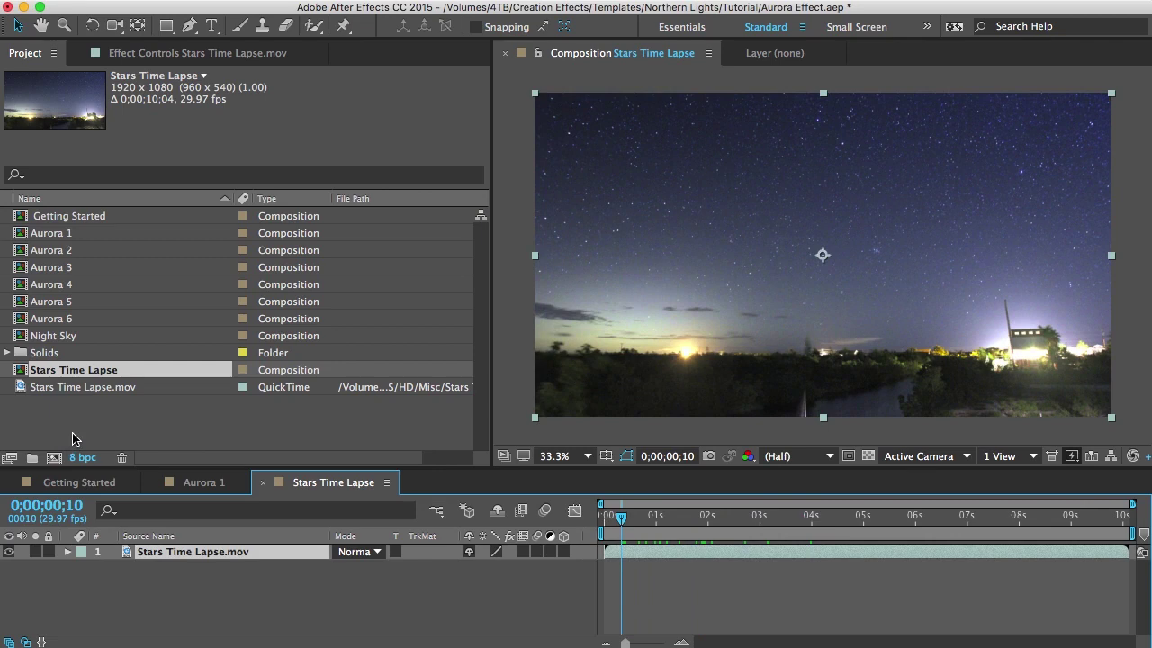
pyautogui.click(51, 423)
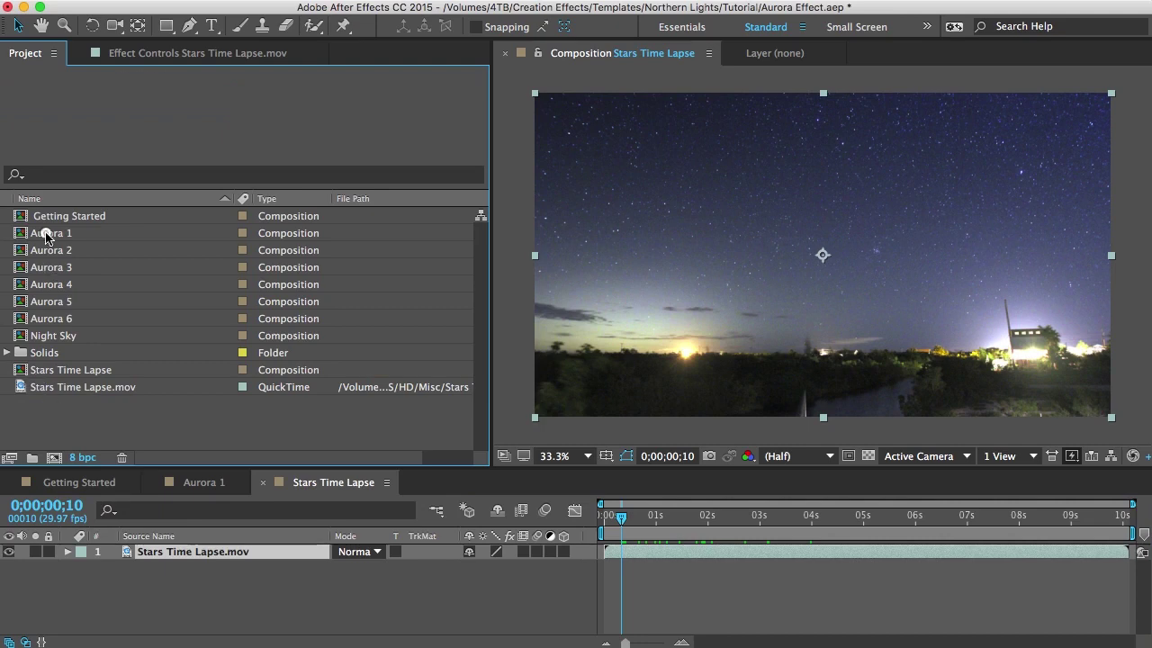
pyautogui.moveTo(45, 233); pyautogui.dragTo(180, 551)
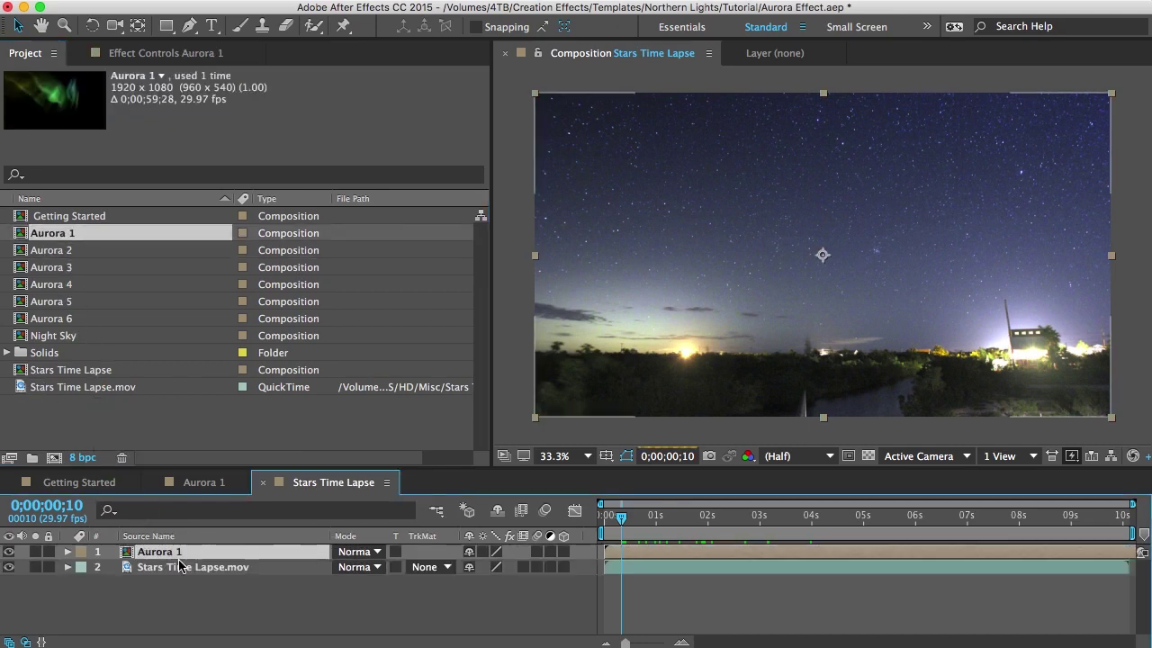
# Set the Aurora 1 layer's blending mode to Screen.
pyautogui.click(369, 552)
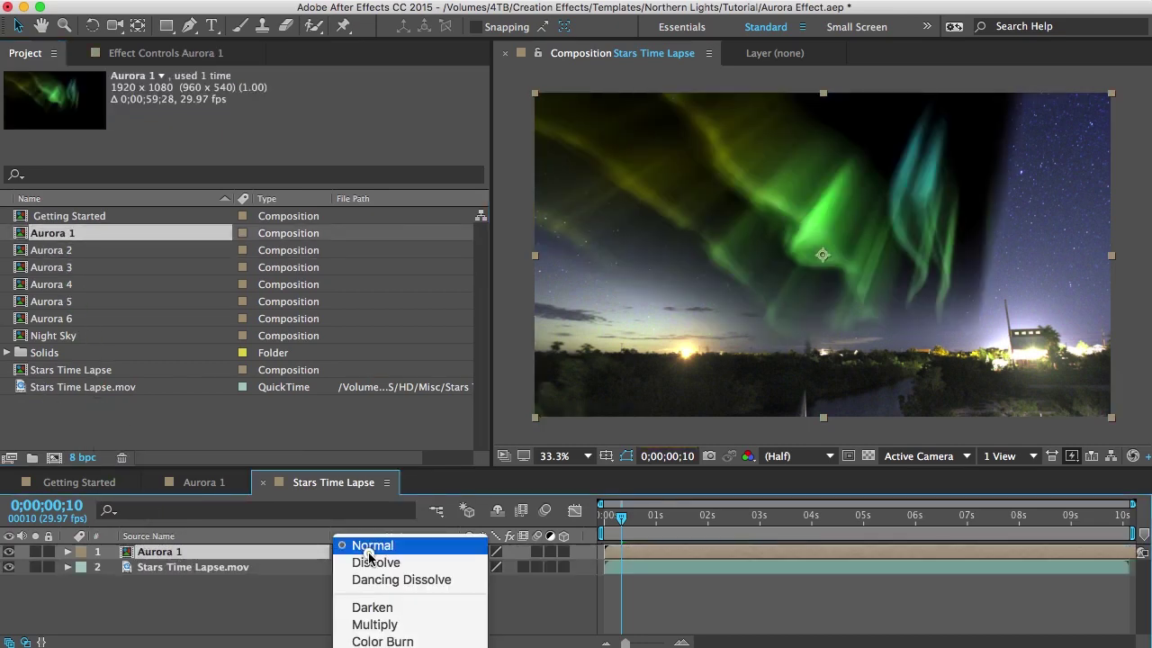
pyautogui.click(373, 647)
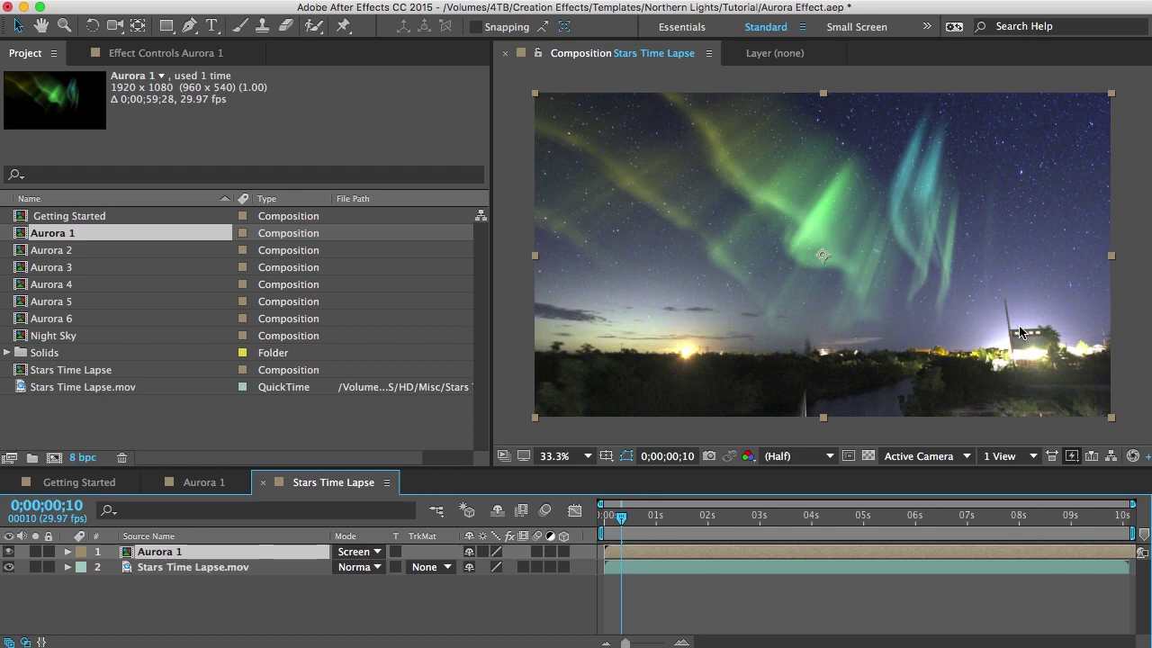
# Duplicate the Stars Time Lapse.mov layer and move the copy to the top of the stack.
pyautogui.click(183, 567)
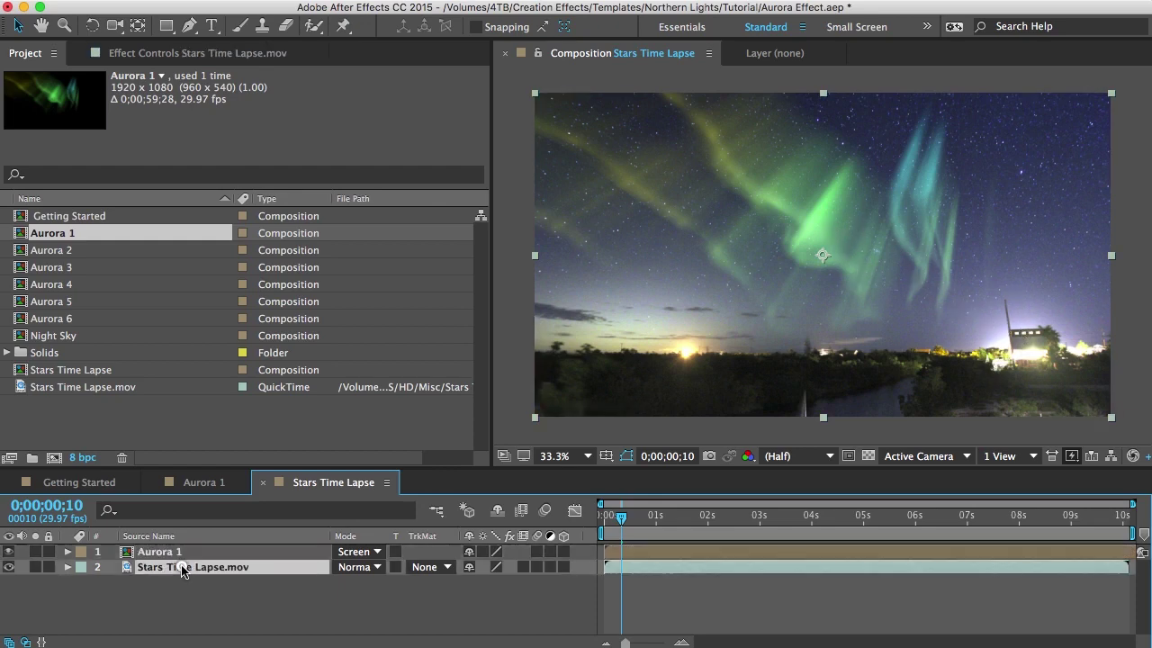
pyautogui.press('super+d')
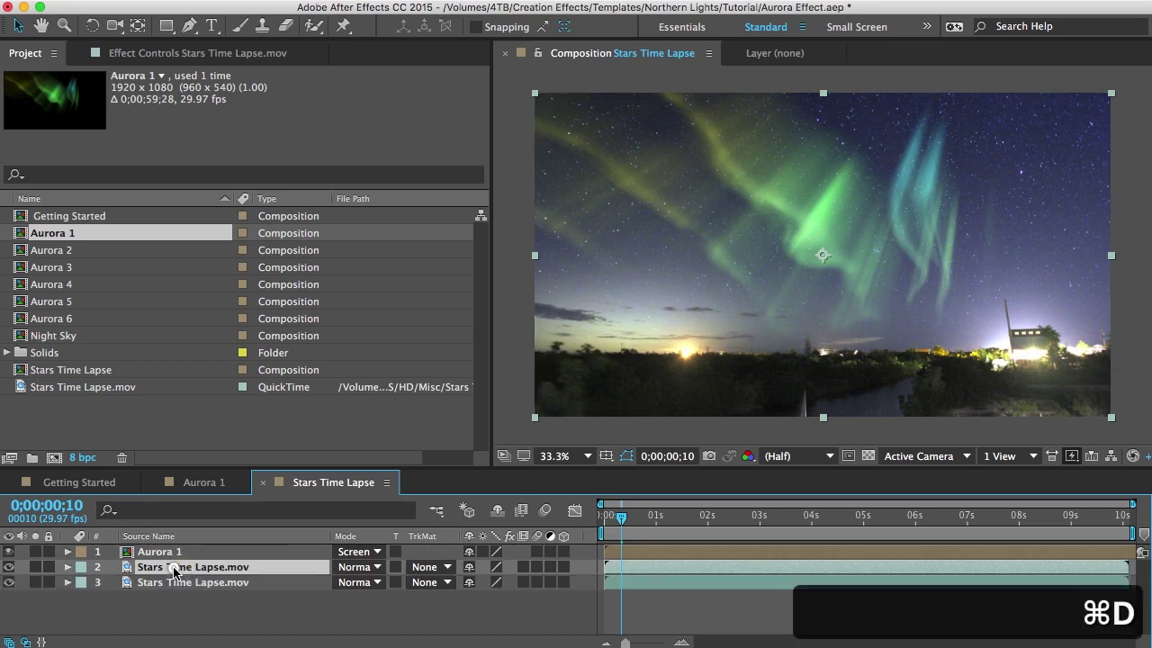
pyautogui.moveTo(176, 572); pyautogui.dragTo(167, 551)
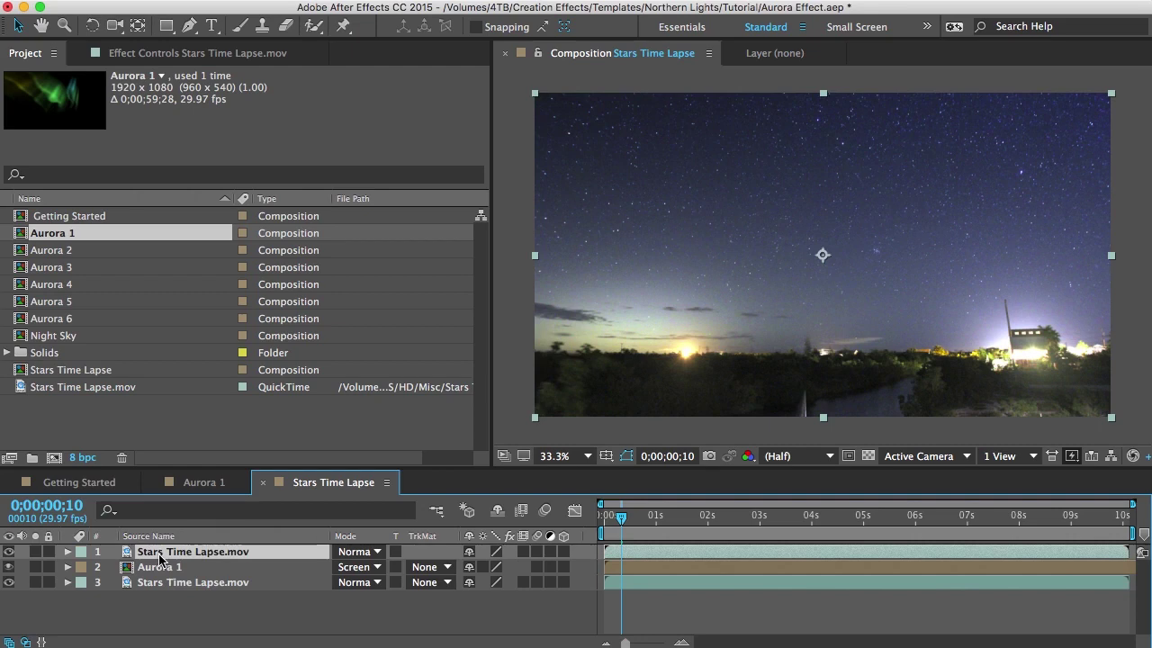
# Solo the copy, mask the foreground below the horizon with a four-point Pen mask, then unsolo.
pyautogui.click(35, 552)
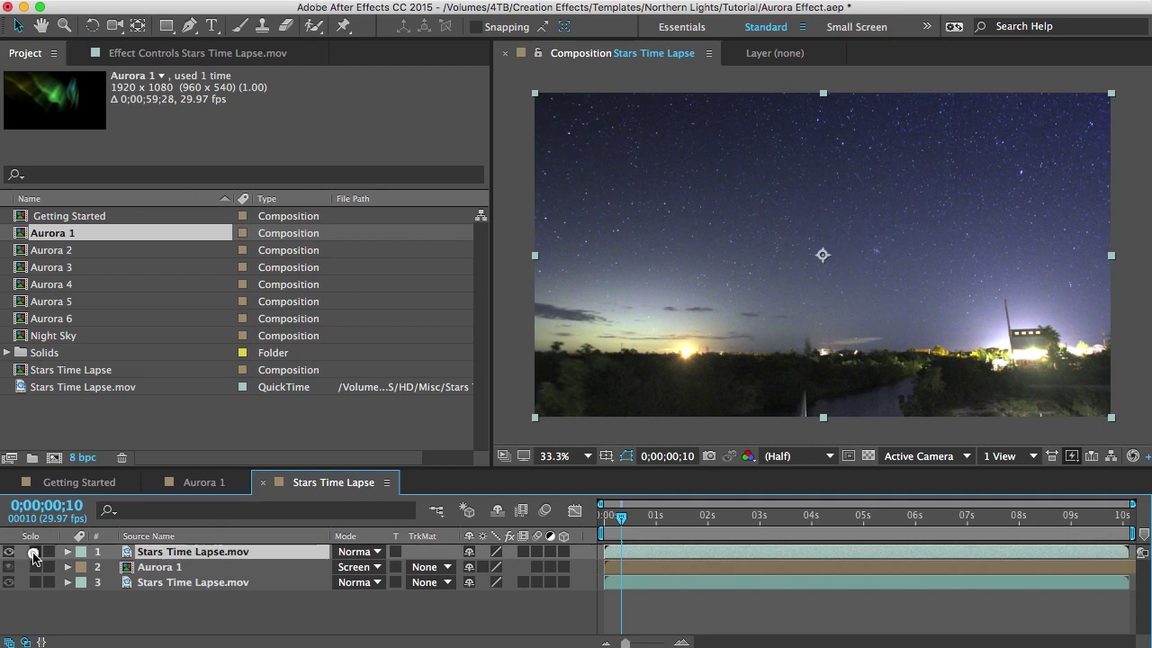
pyautogui.click(189, 26)
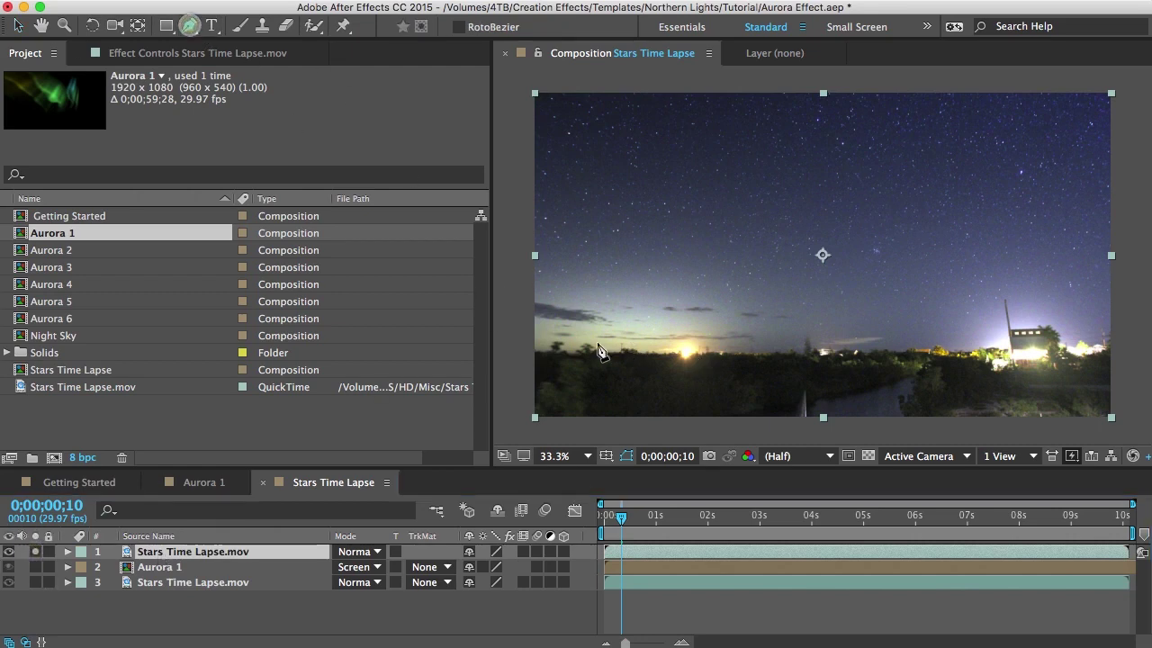
pyautogui.click(988, 350)
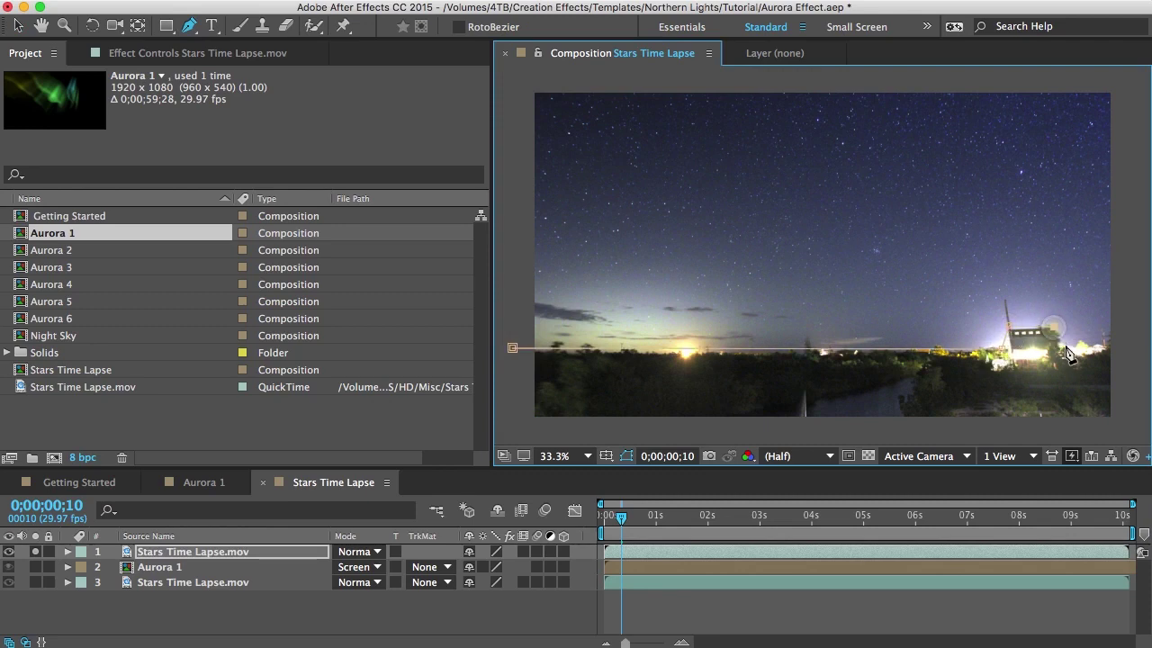
pyautogui.click(1138, 348)
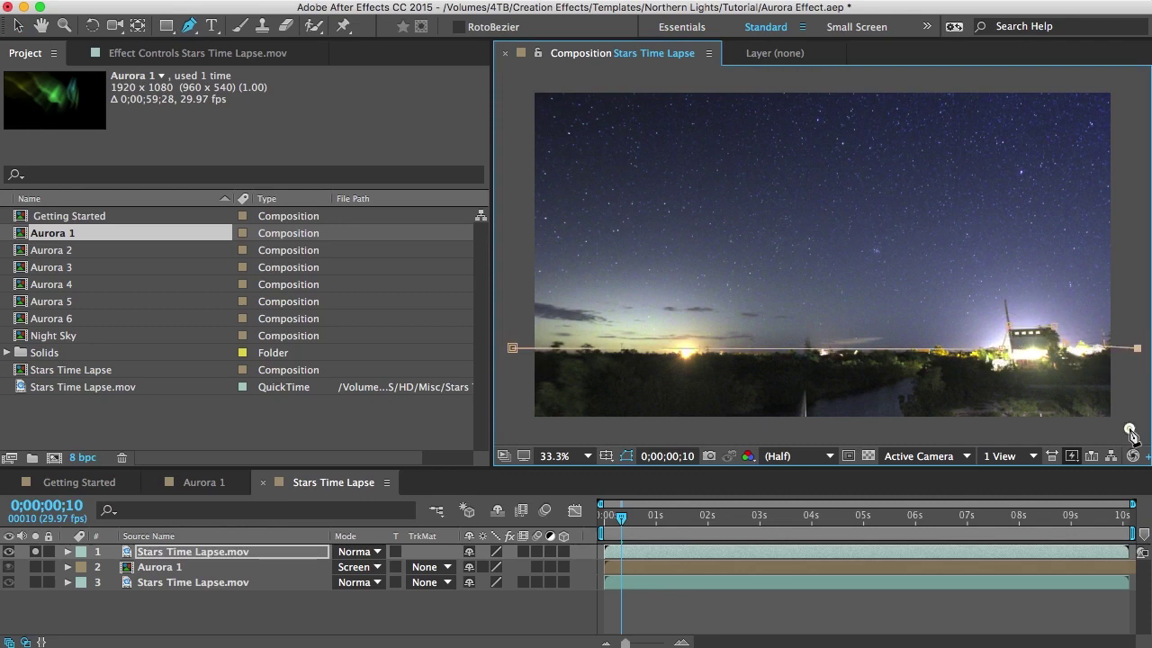
pyautogui.click(1129, 427)
pyautogui.click(509, 429)
pyautogui.click(512, 347)
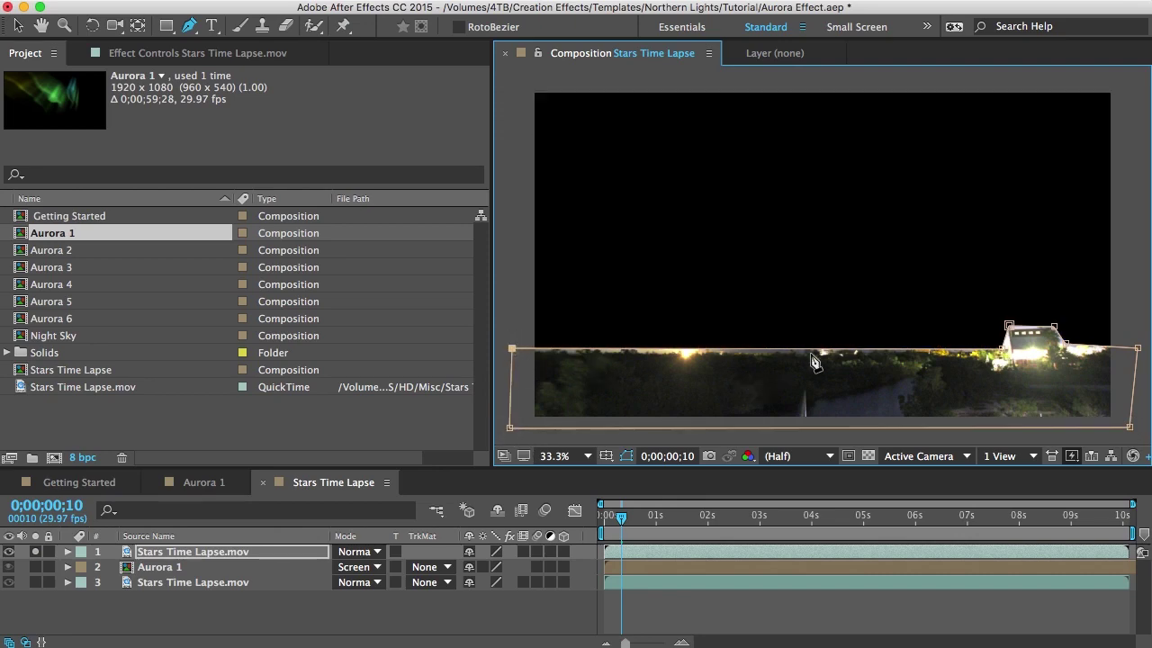
pyautogui.moveTo(35, 582); pyautogui.dragTo(35, 567)
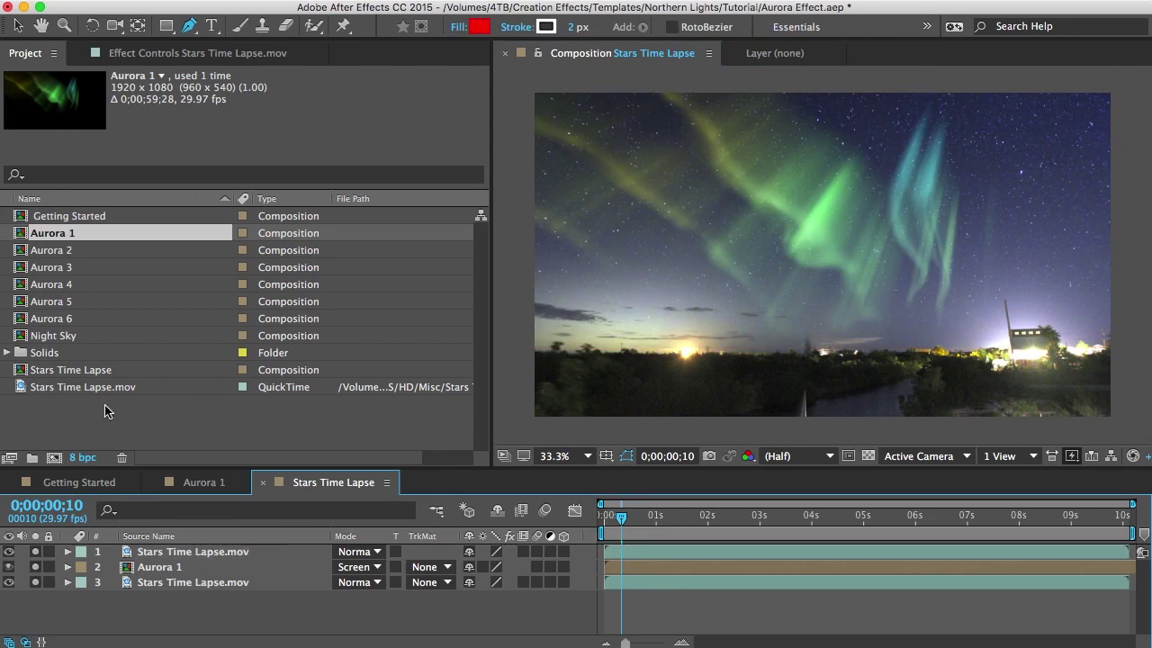
pyautogui.click(65, 415)
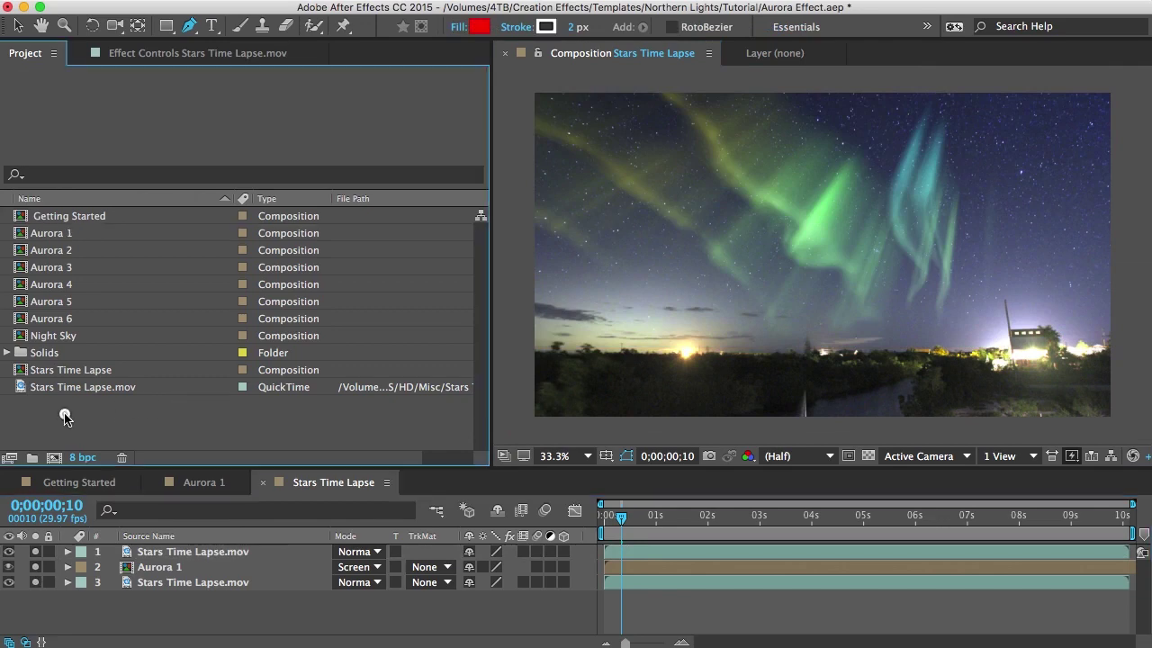
# Open the Night Sky composition, check the full frame at 50% zoom, and select Stars Option 1.
pyautogui.doubleClick(46, 336)
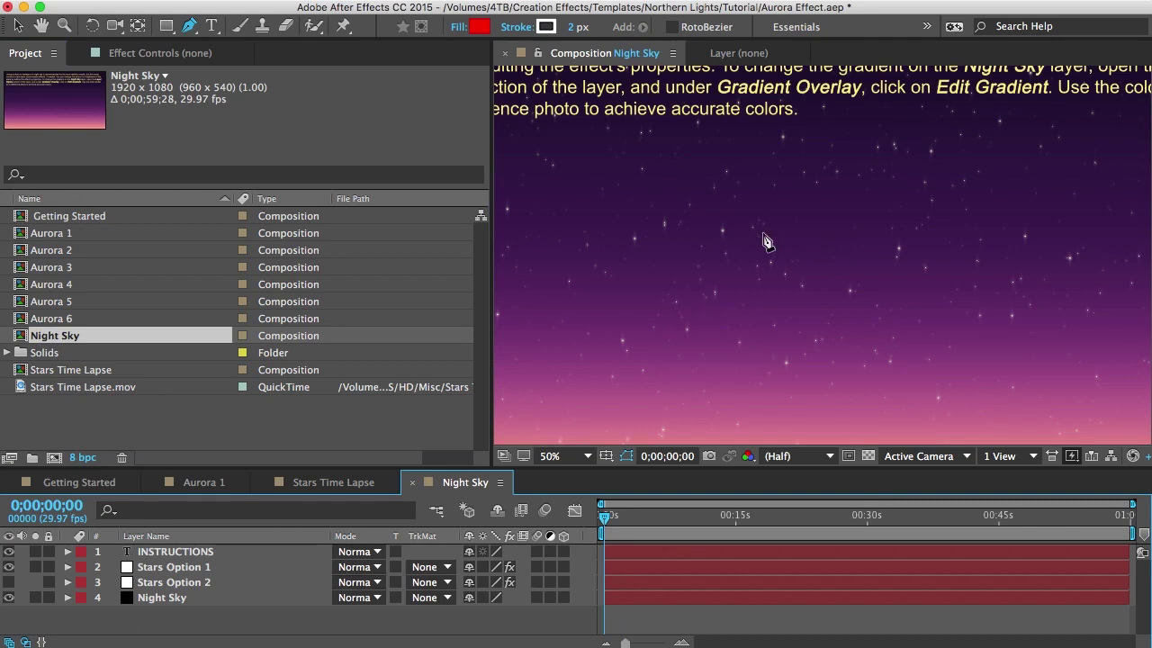
pyautogui.press(',')
pyautogui.press(',')
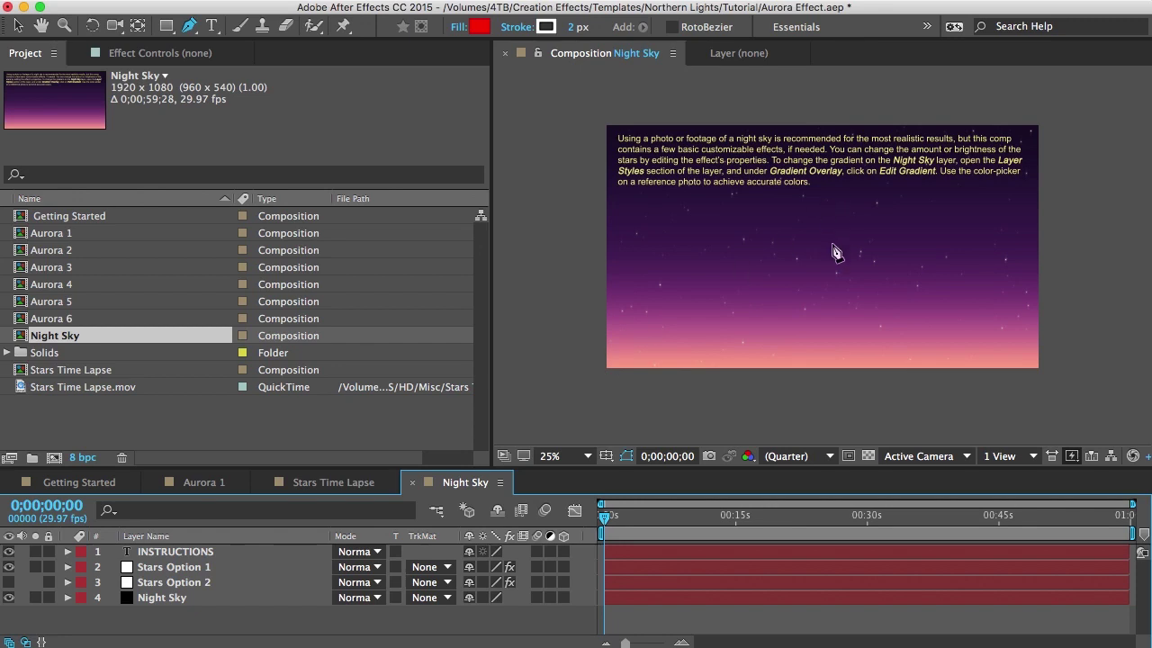
pyautogui.press('.')
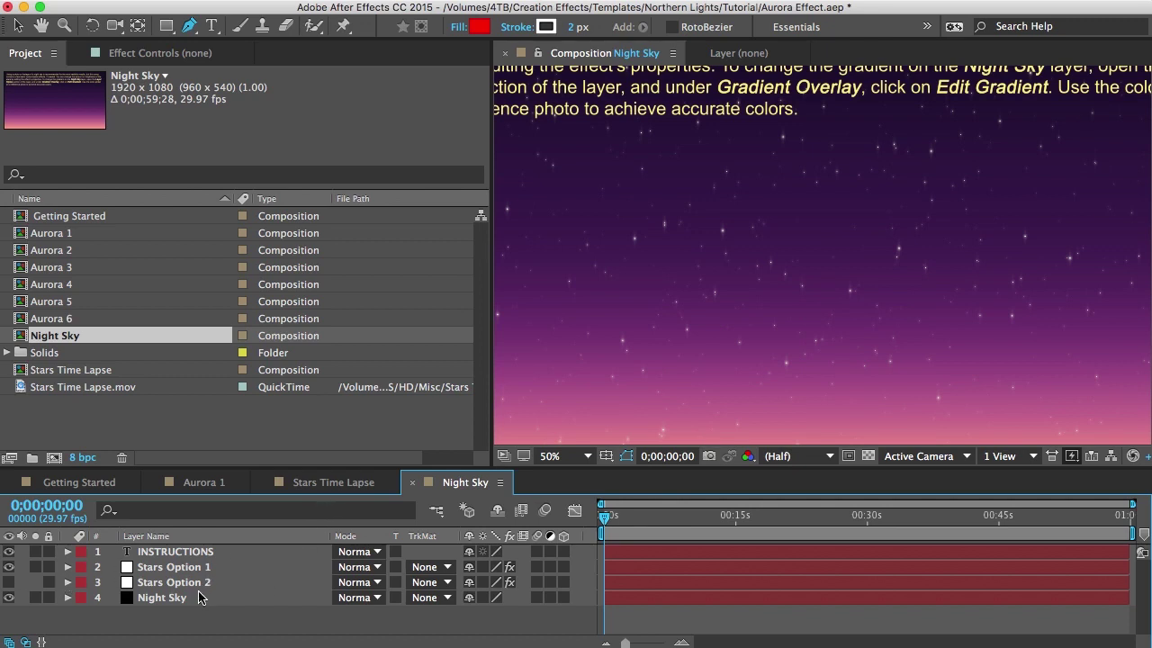
pyautogui.click(162, 567)
# Make Stars Option 2 visible and hide Stars Option 1.
pyautogui.click(160, 582)
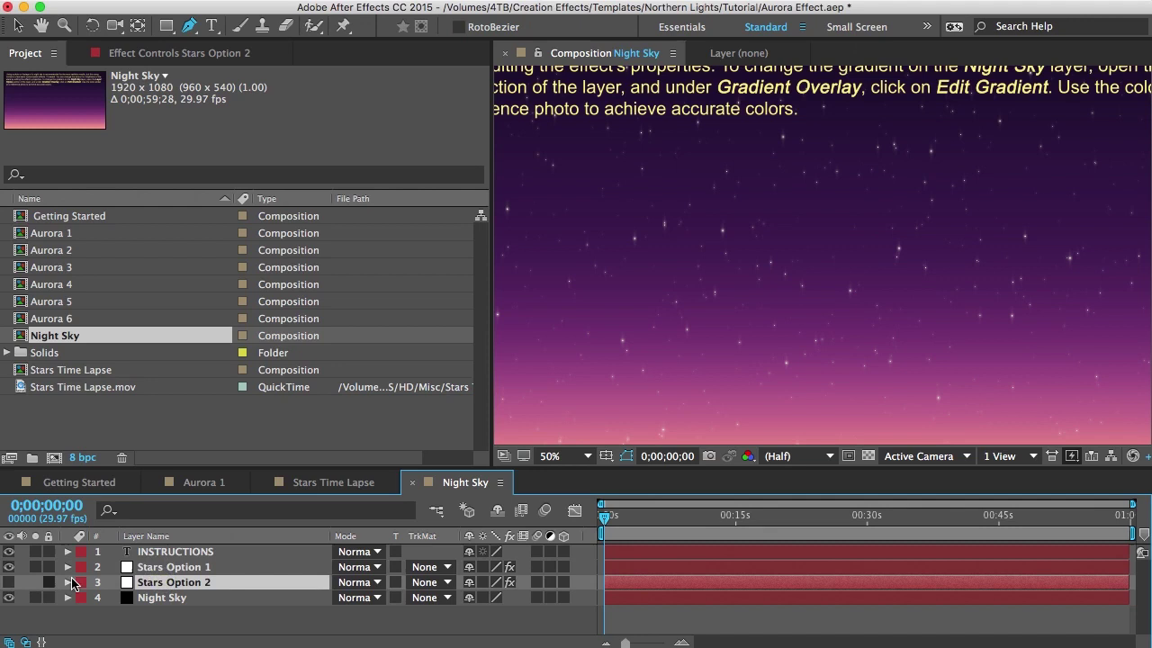
pyautogui.click(9, 582)
pyautogui.click(10, 567)
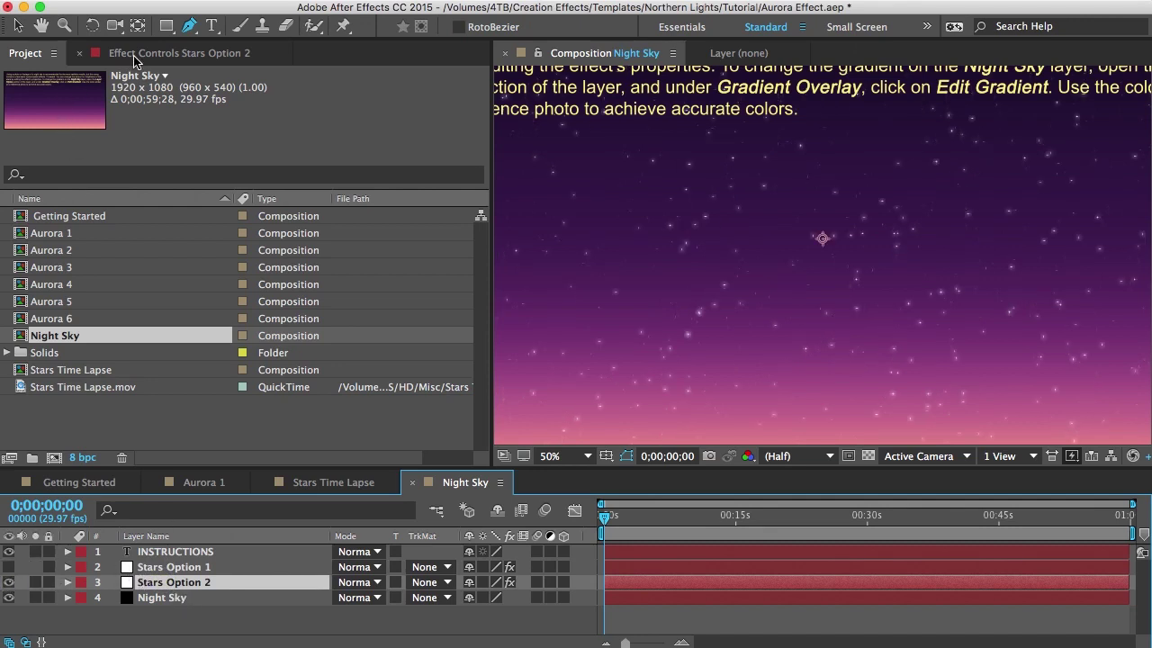
# Inspect the CC Particle World effect properties in Effect Controls.
pyautogui.click(135, 56)
pyautogui.click(78, 93)
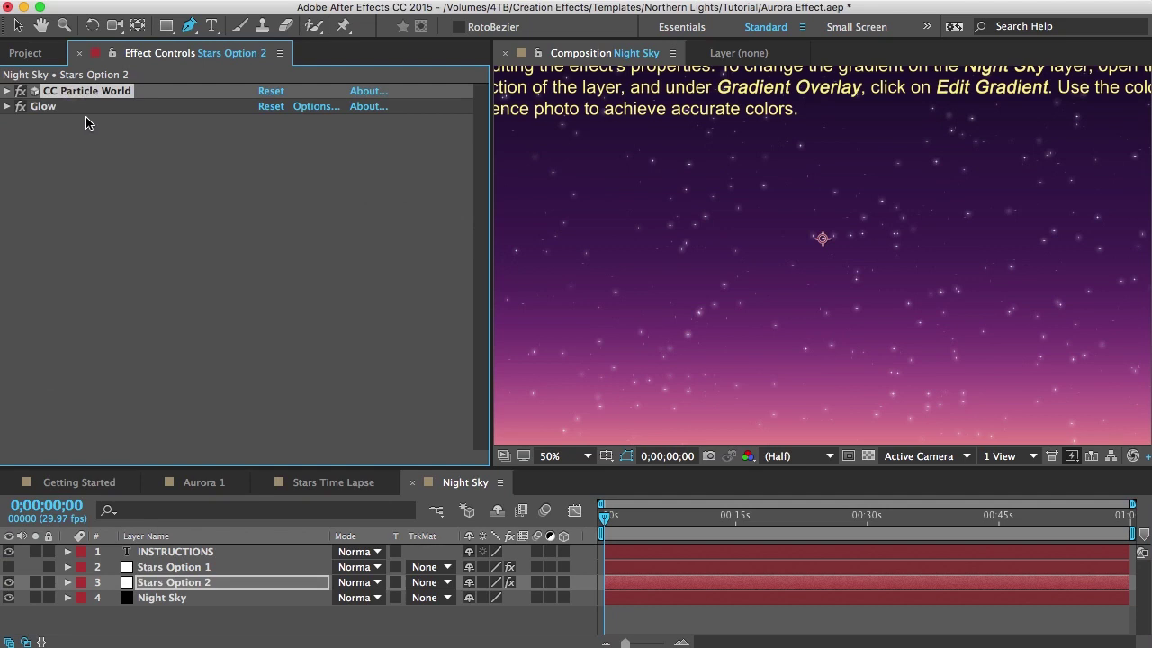
pyautogui.click(7, 91)
pyautogui.click(8, 91)
# Select the Night Sky layer and preview the Aurora 1, 2 and 3 comp thumbnails.
pyautogui.click(199, 601)
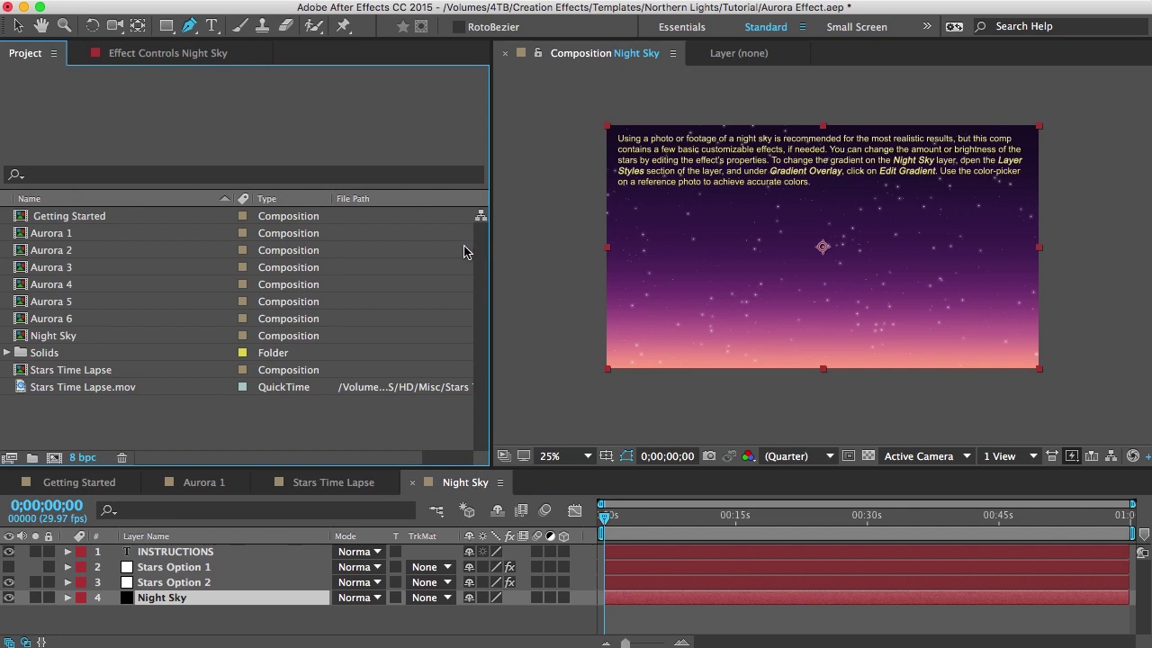
pyautogui.click(51, 234)
pyautogui.click(51, 251)
pyautogui.click(52, 267)
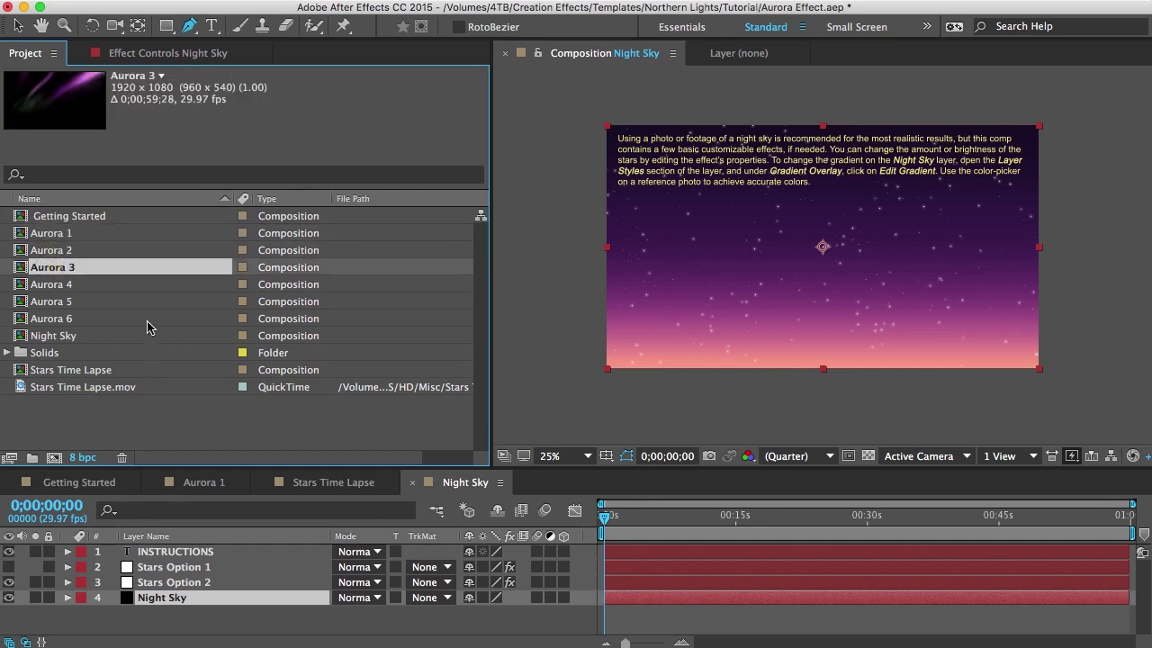